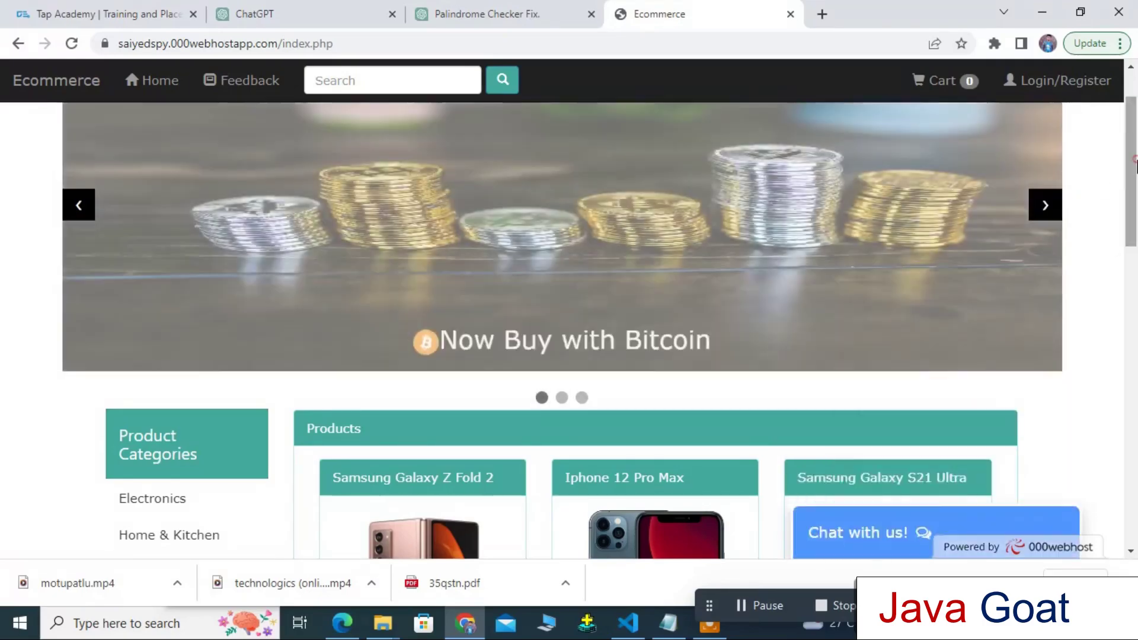
Scroll down through the ecommerce storefront demo and its chat widget
scroll(637, 372, "down", 6)
left_click_drag(1132, 309, 1135, 503)
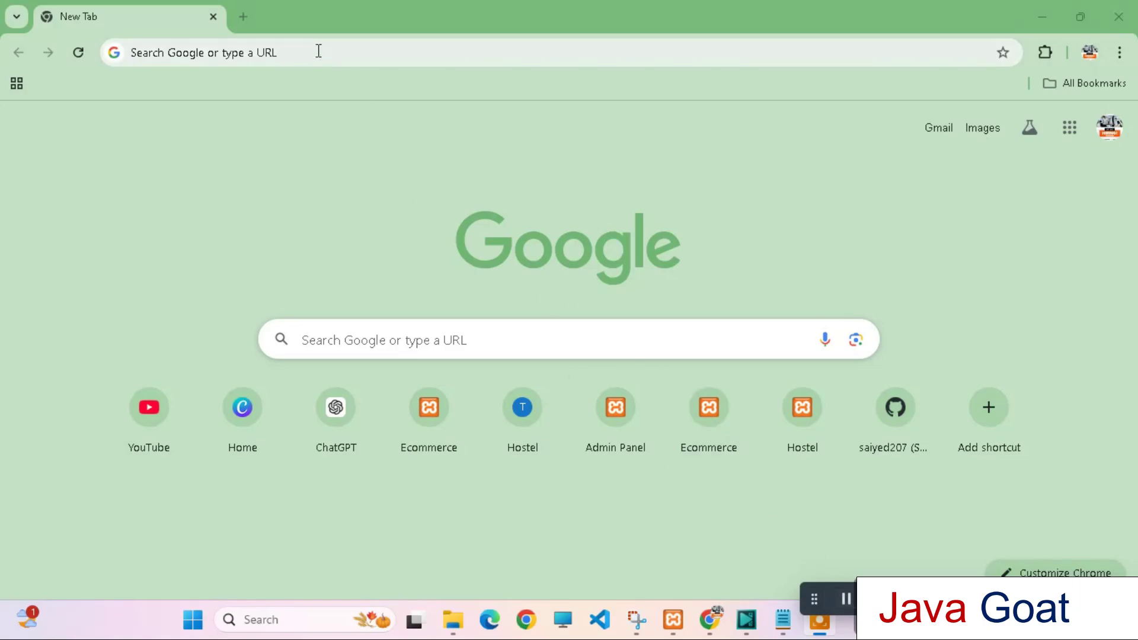
Search for 'xampp download' and open the Apache Friends XAMPP download page
left_click(317, 50)
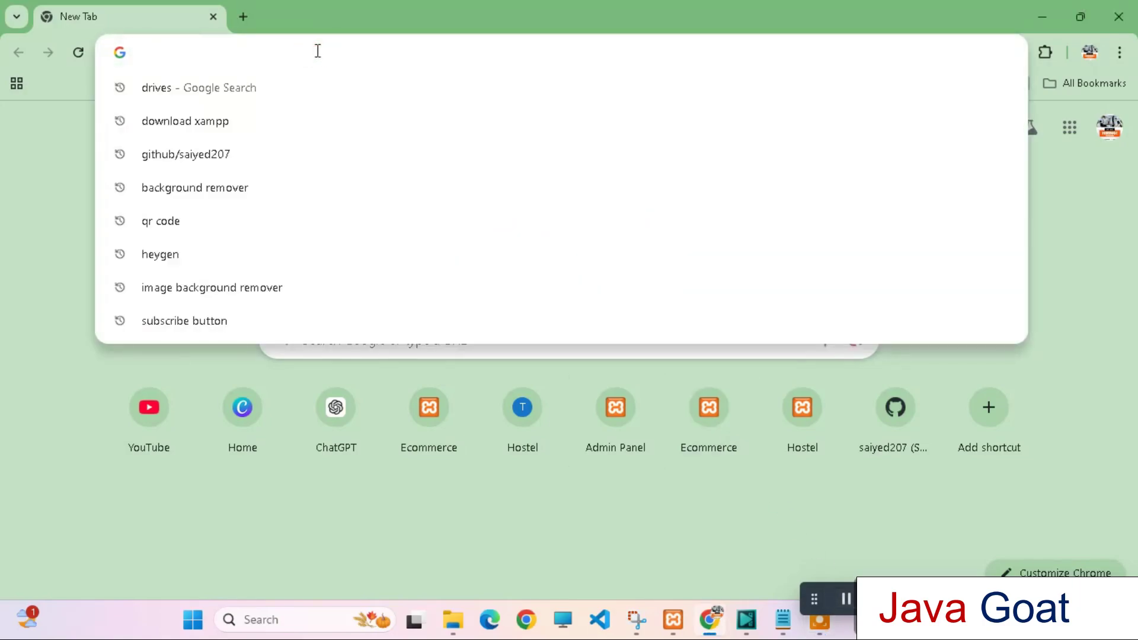
type("xampp do")
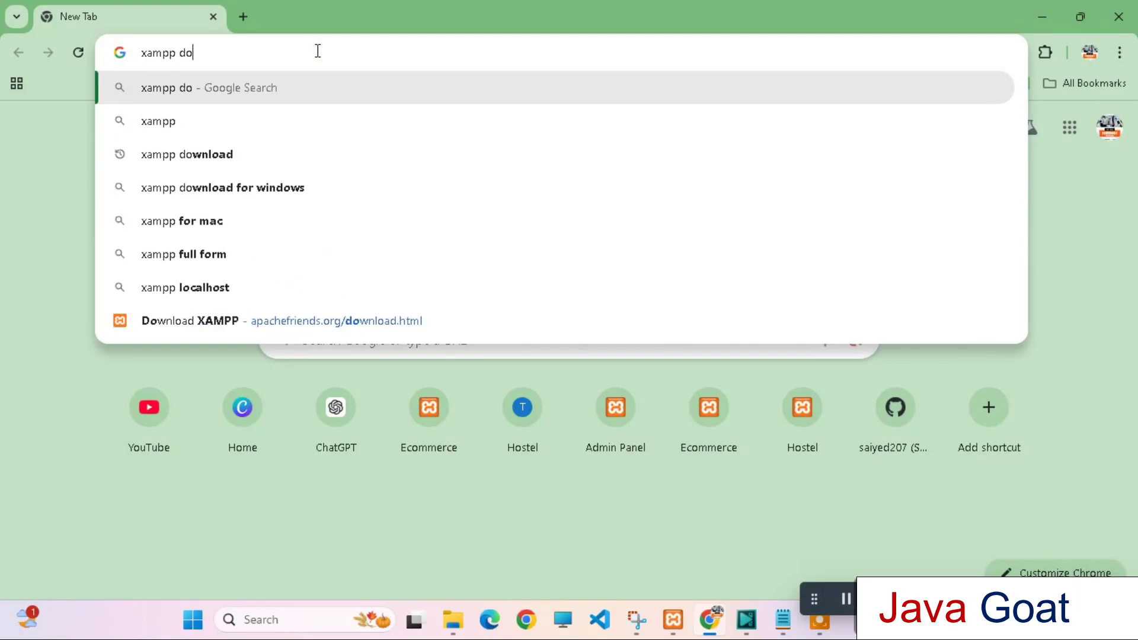
type("wnload")
key("Return")
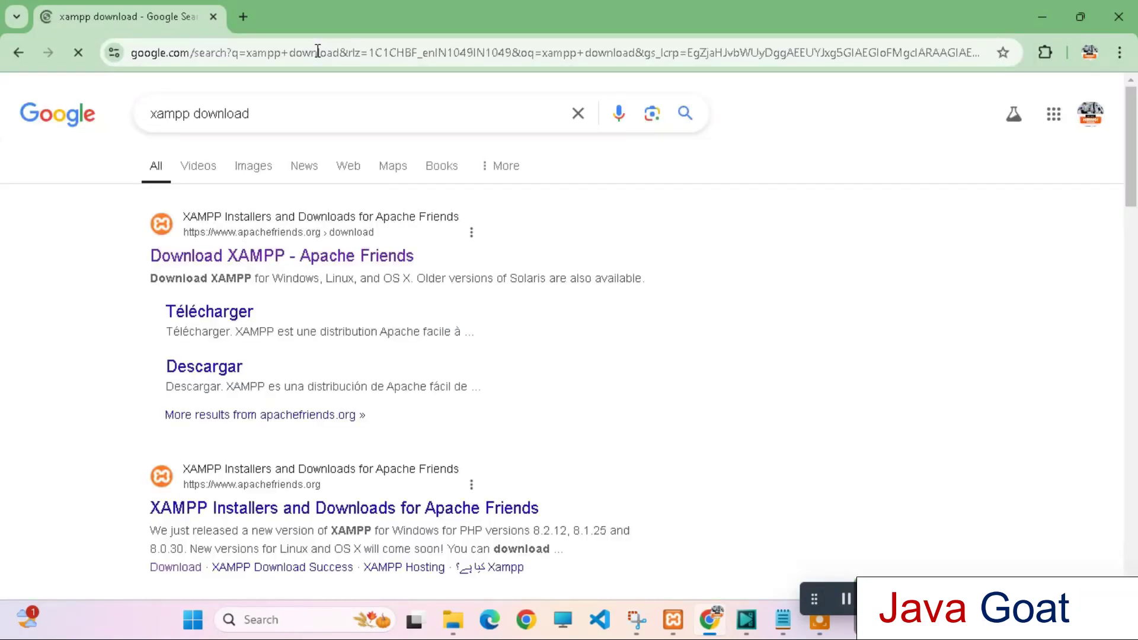
left_click(257, 256)
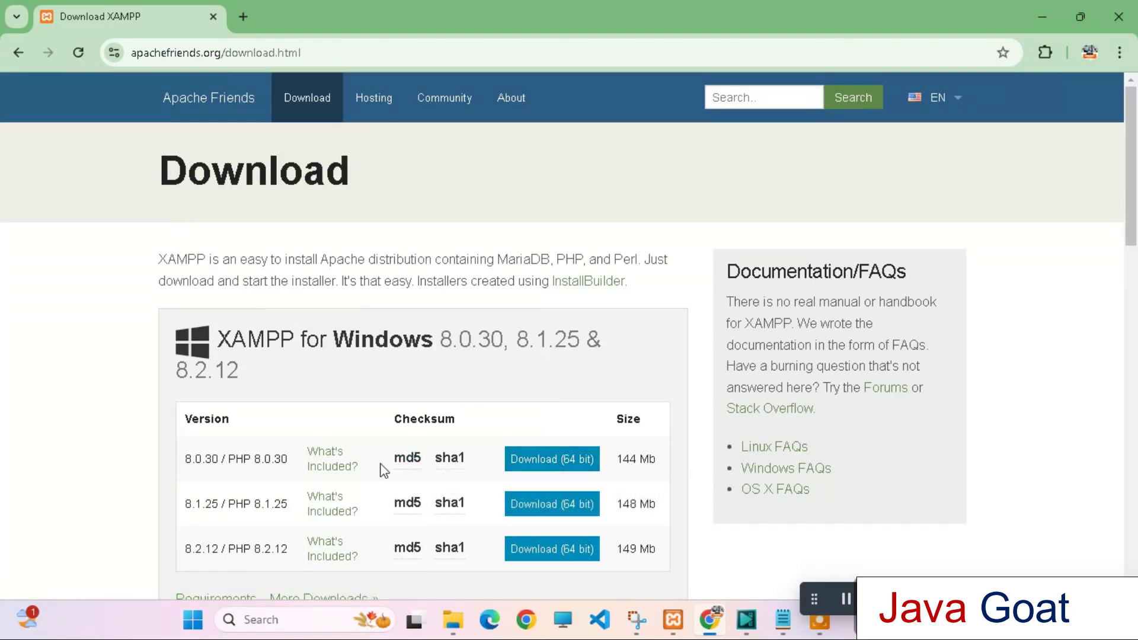
left_click(681, 626)
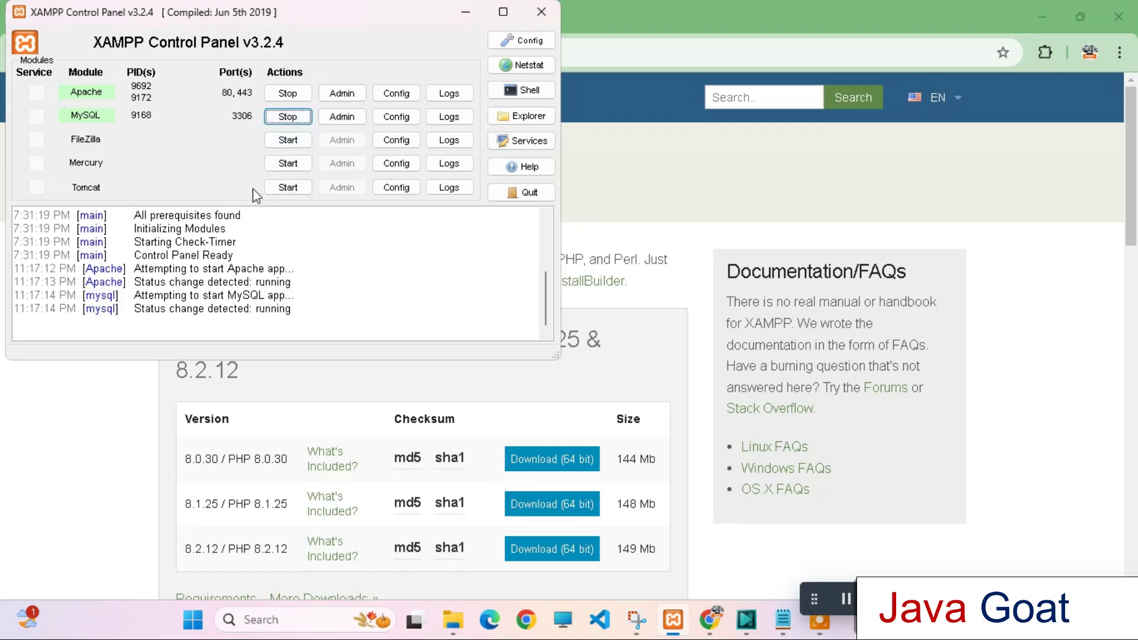
left_click(464, 12)
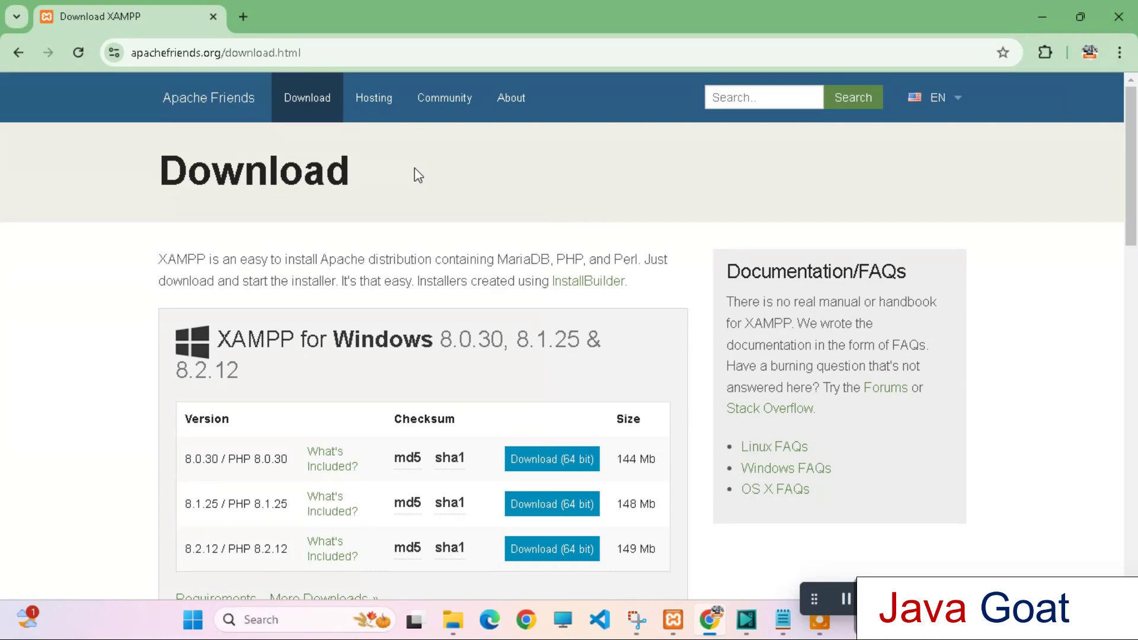
Load the shared Drive link and download the whole ecommerce folder as a 2.6 MB zip
left_click(243, 20)
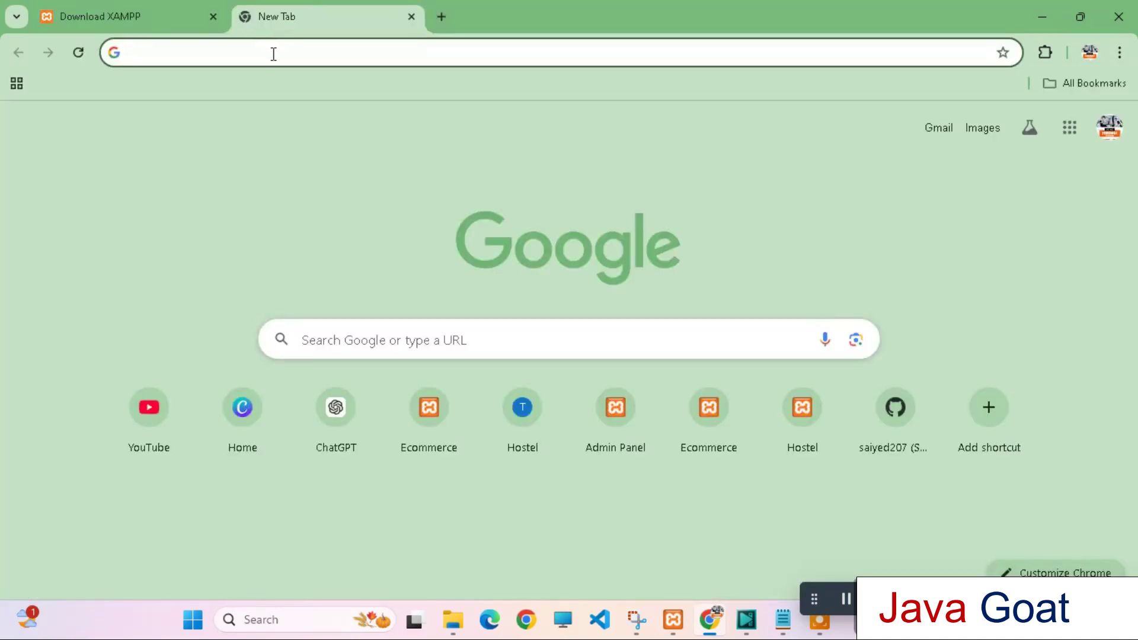
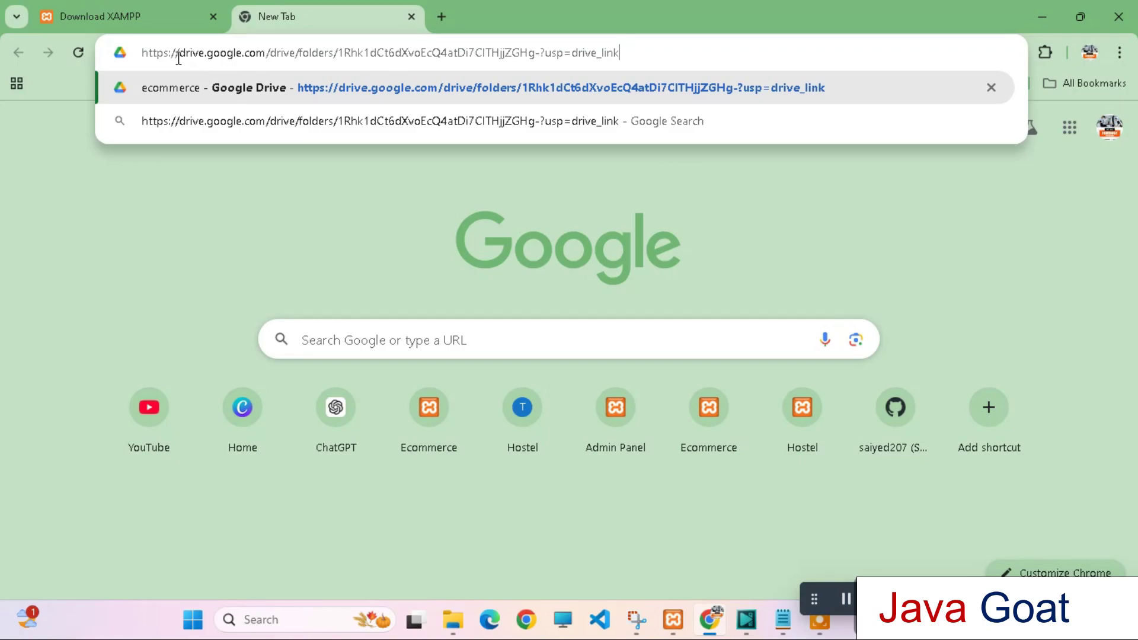
key("Return")
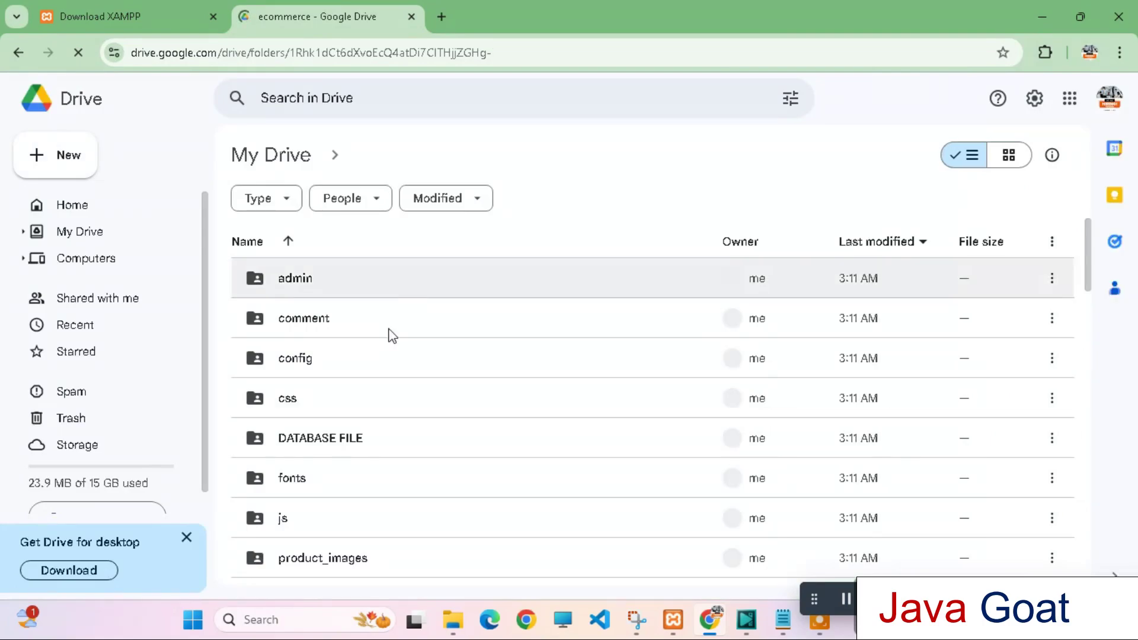
left_click(480, 154)
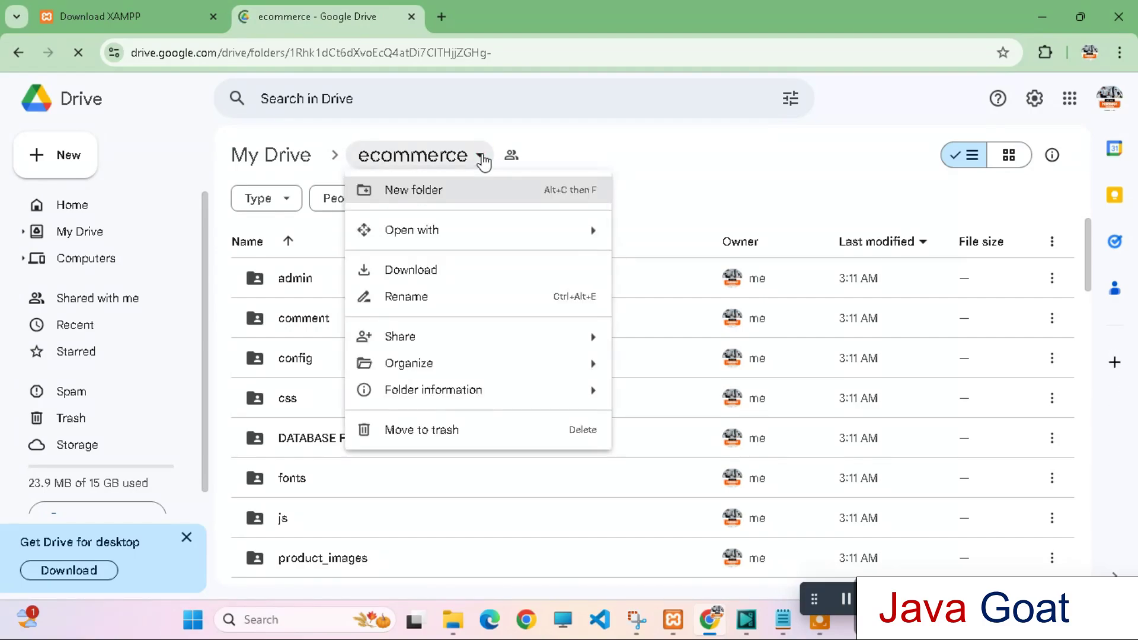
left_click(435, 270)
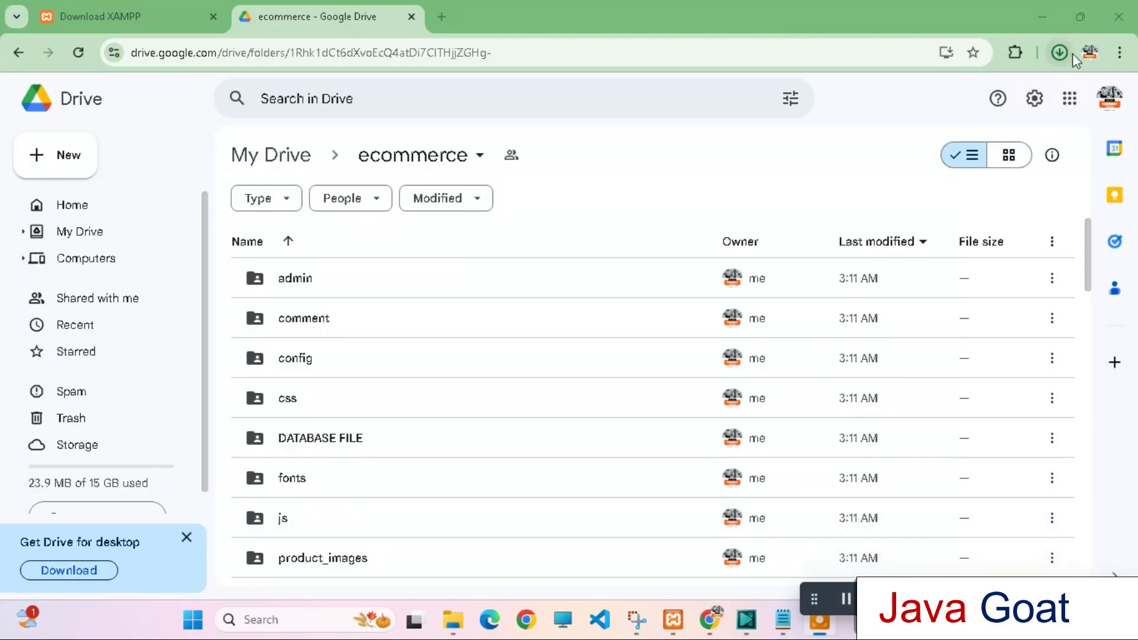
left_click(1061, 51)
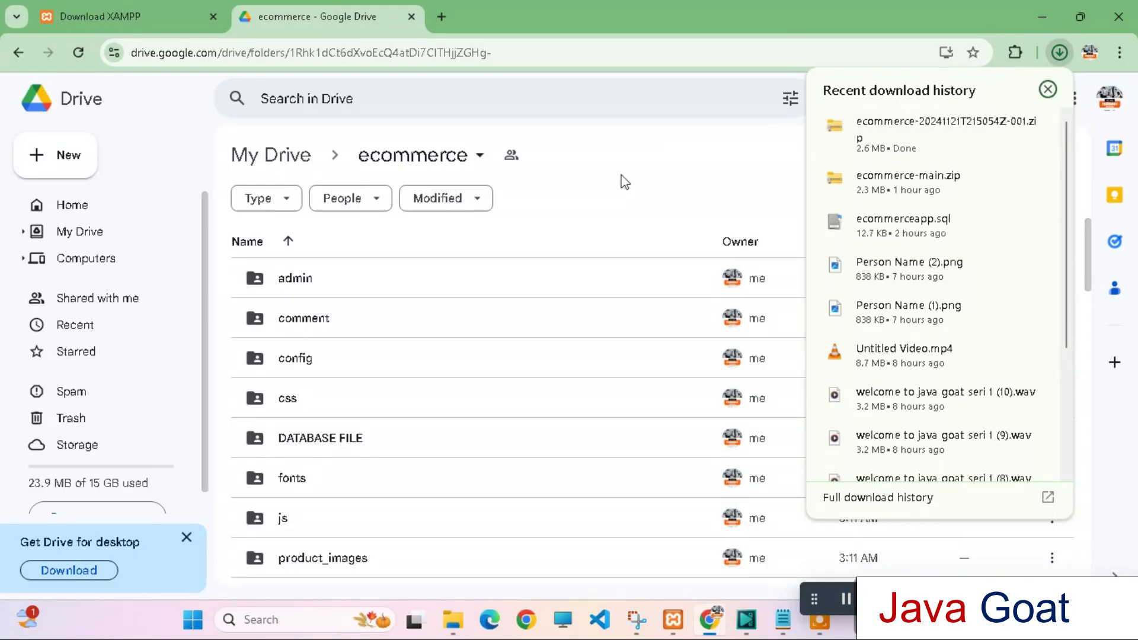
left_click(453, 626)
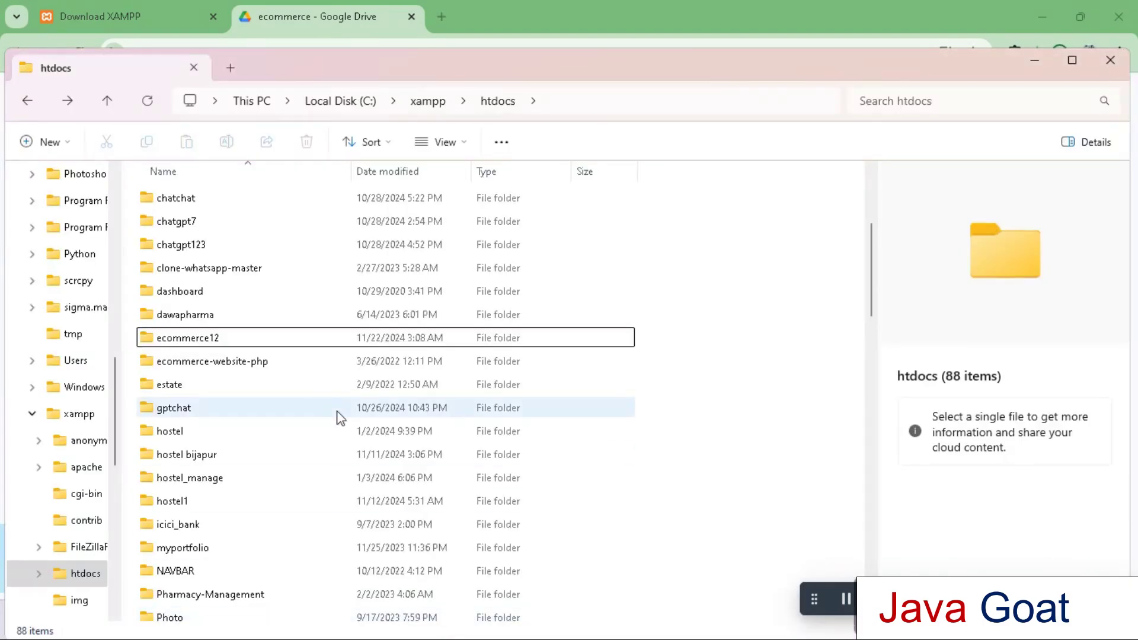
Extract the ecommerce-20241121T215054Z-001 zip into a new folder in Downloads
left_click(28, 103)
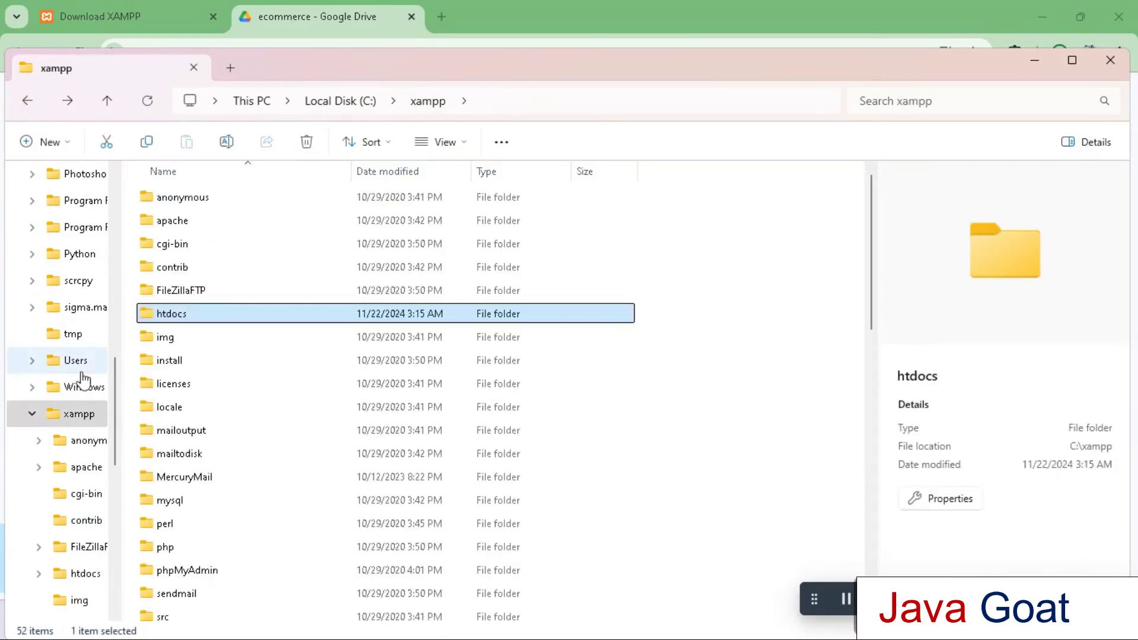
left_click(32, 102)
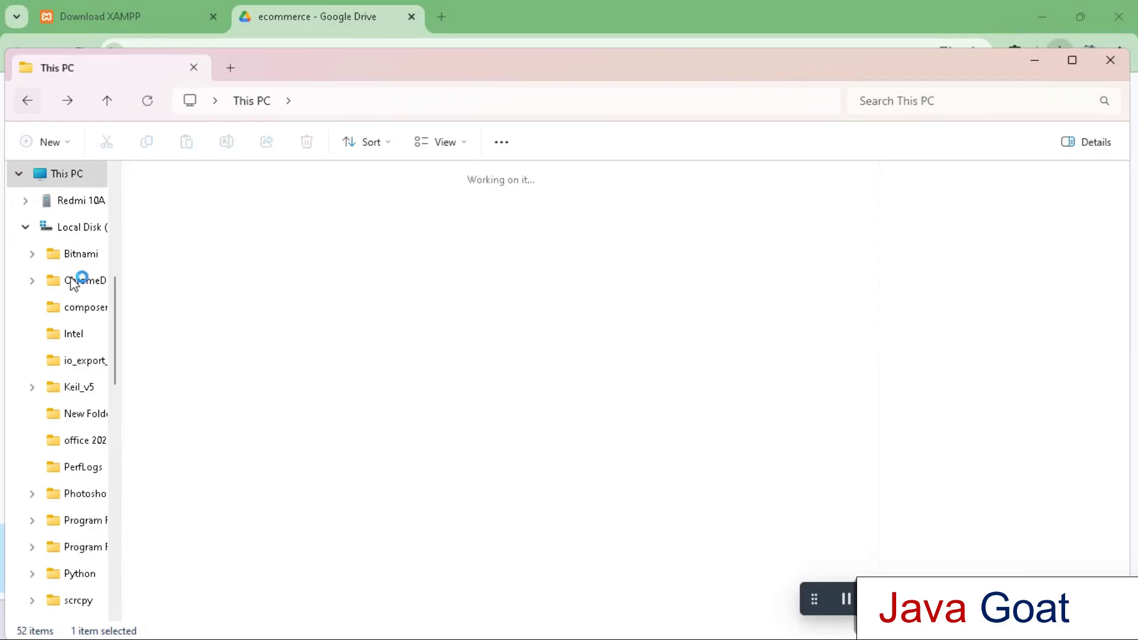
left_click_drag(117, 333, 125, 245)
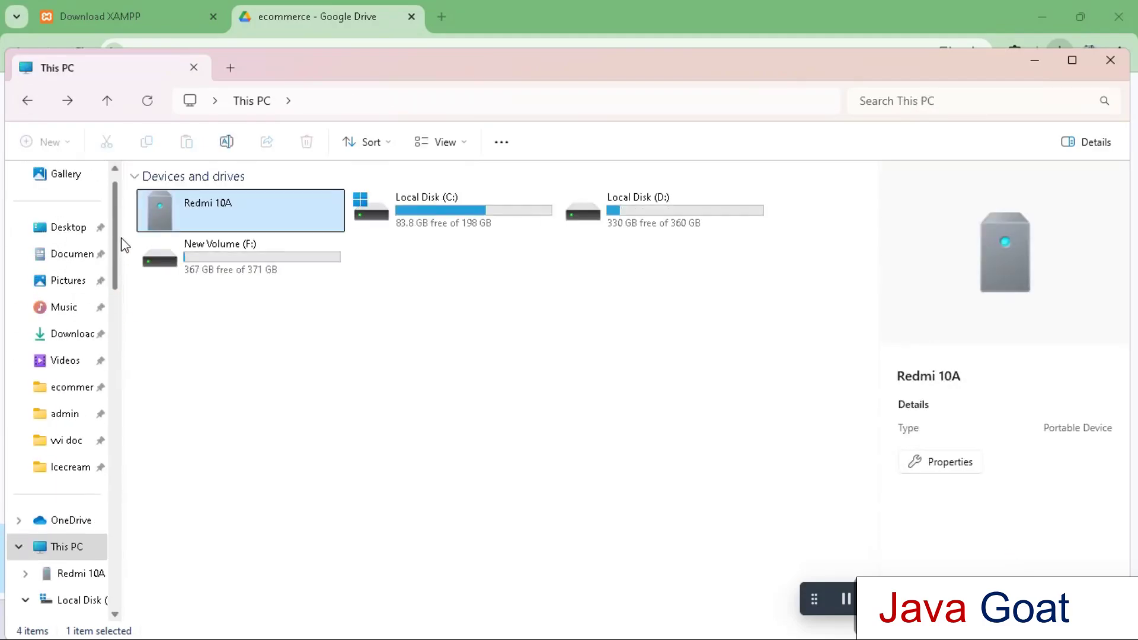
left_click(67, 334)
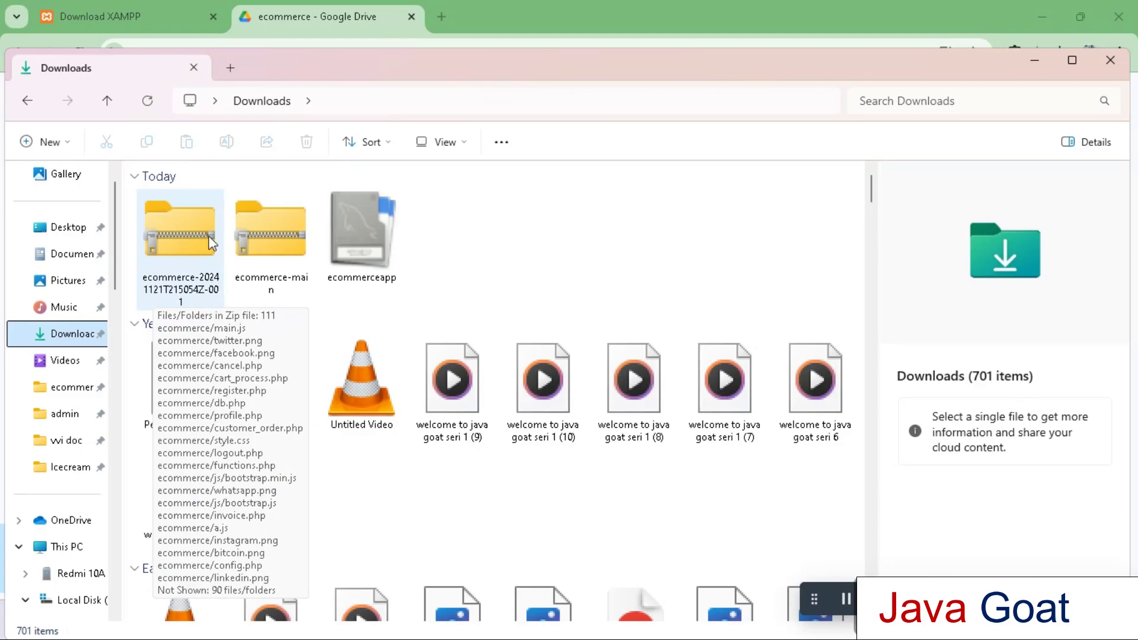
left_click(183, 240)
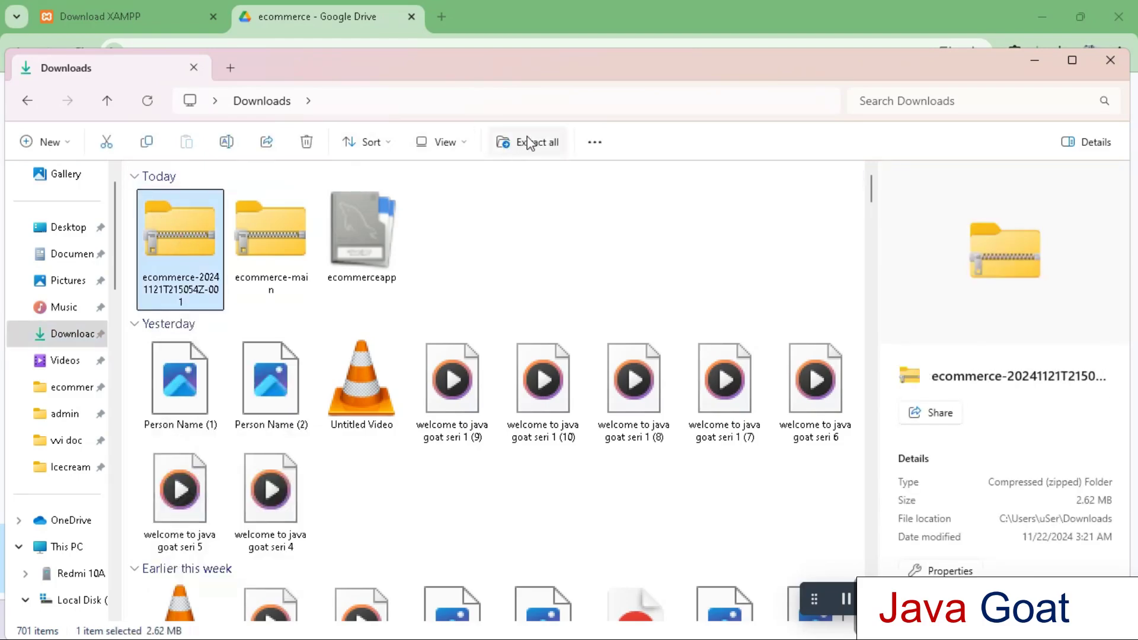
left_click(527, 141)
left_click(720, 471)
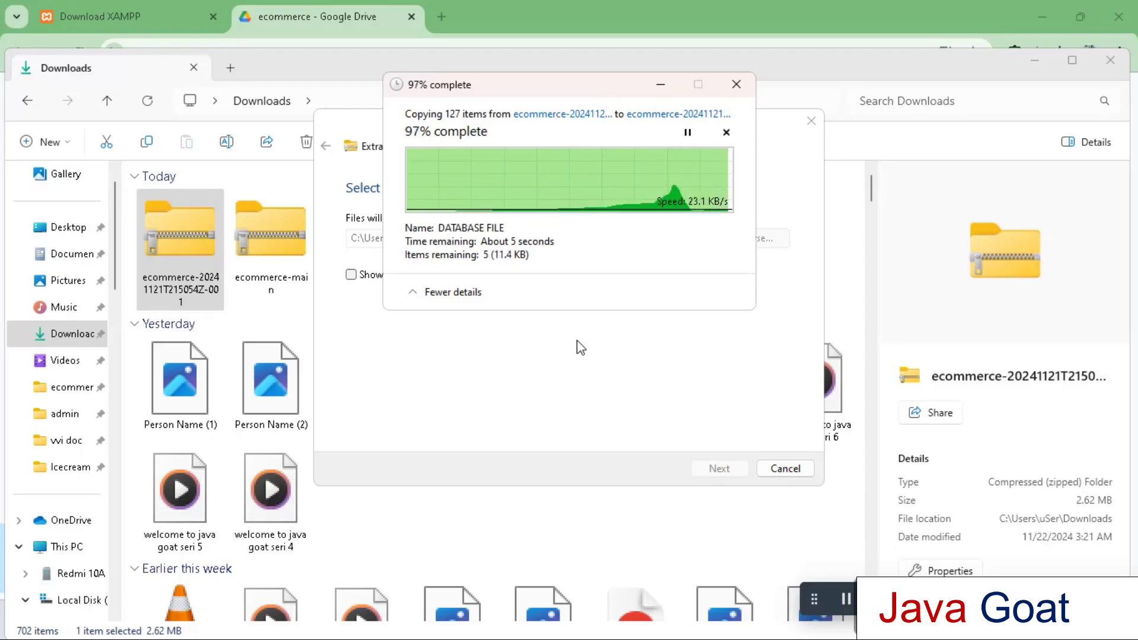
left_click(283, 248)
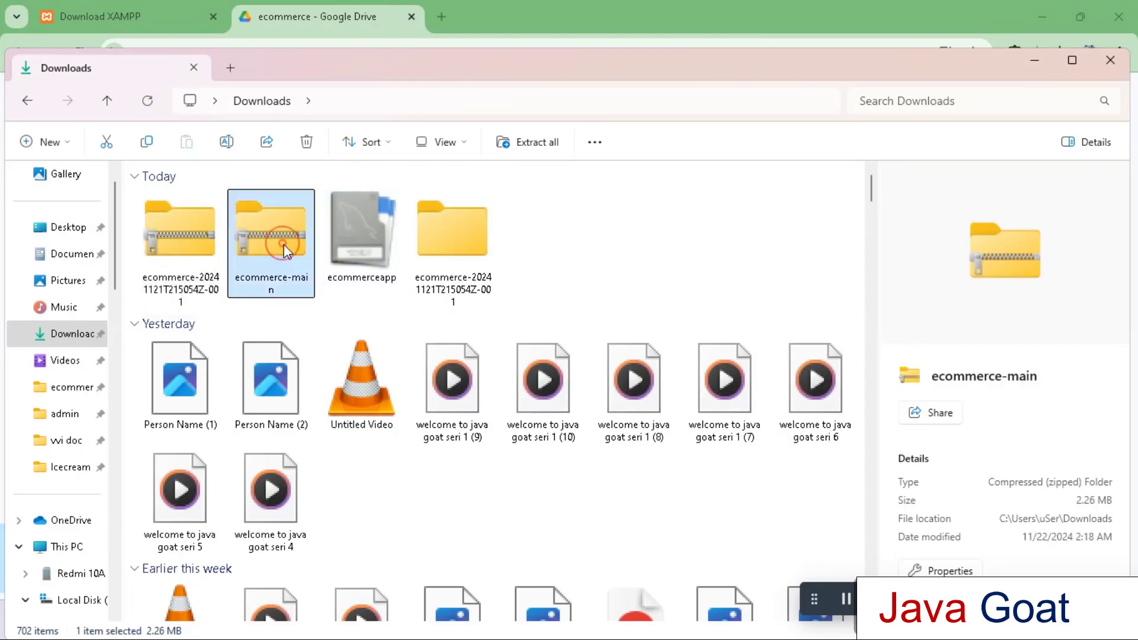
Rename the extracted project folder to 'ecommerce' and copy it to the clipboard
left_click(471, 241)
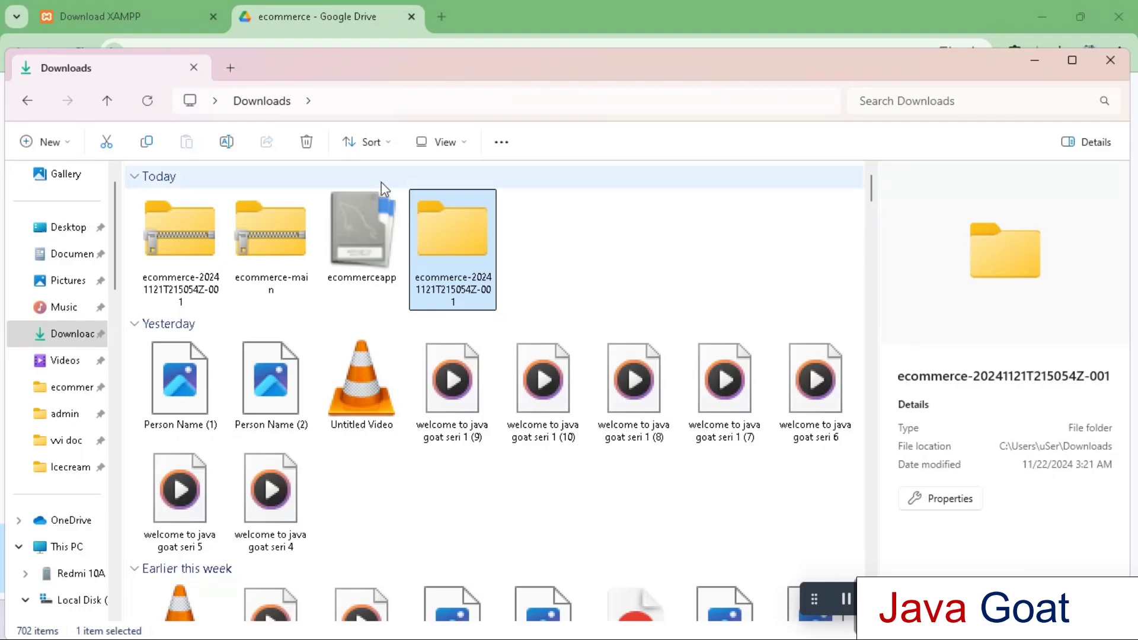
left_click(226, 142)
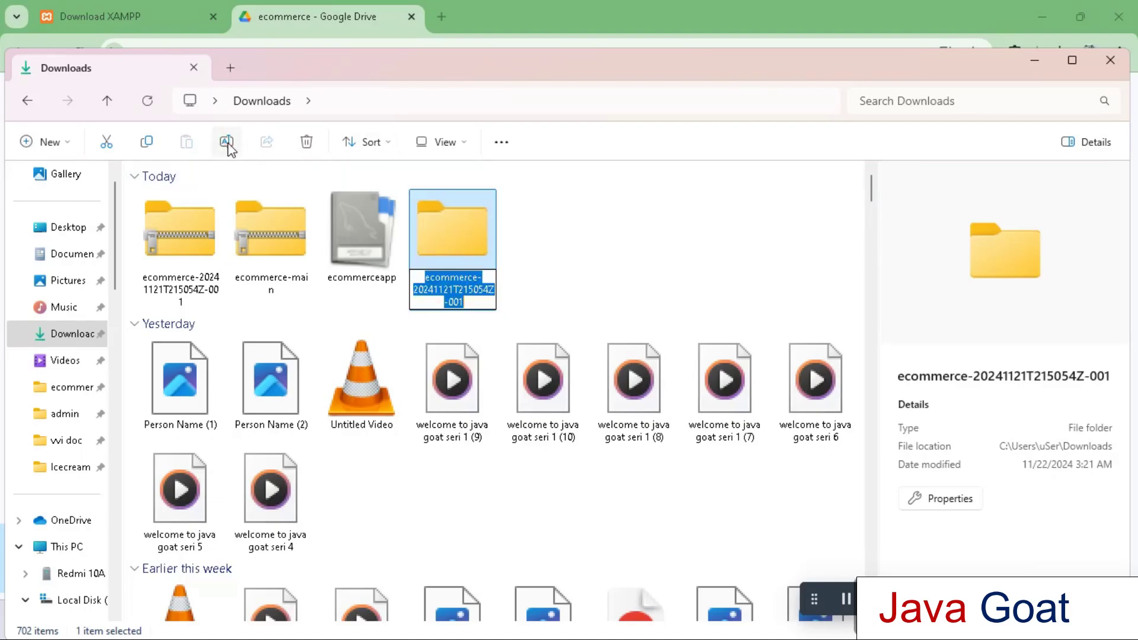
type("ecommerce")
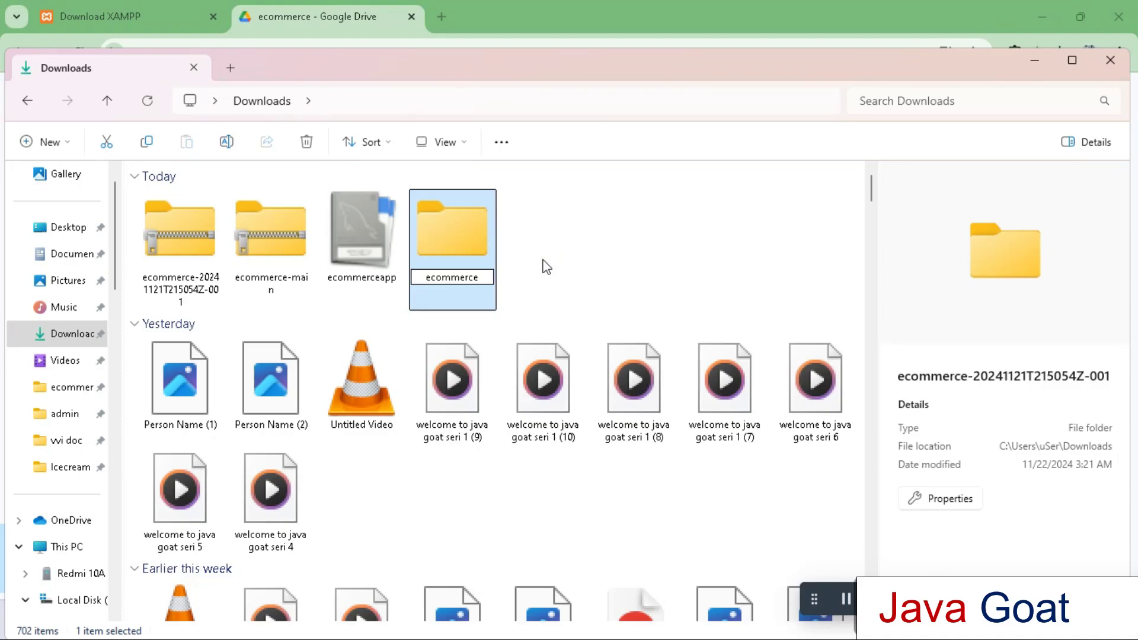
left_click(547, 282)
left_click(460, 235)
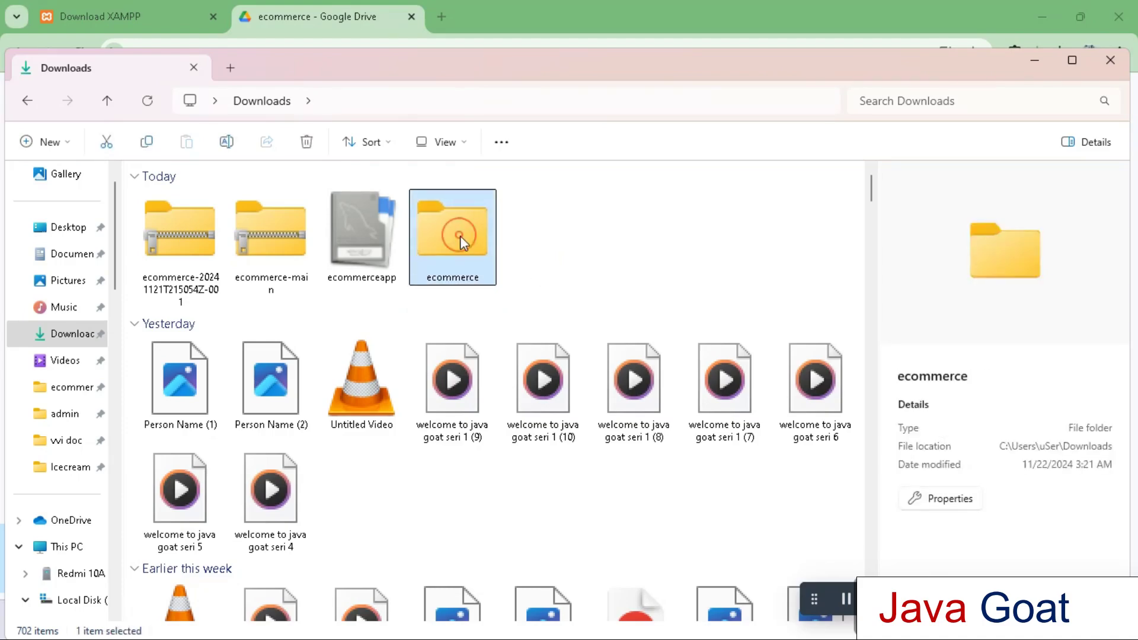
left_click(147, 142)
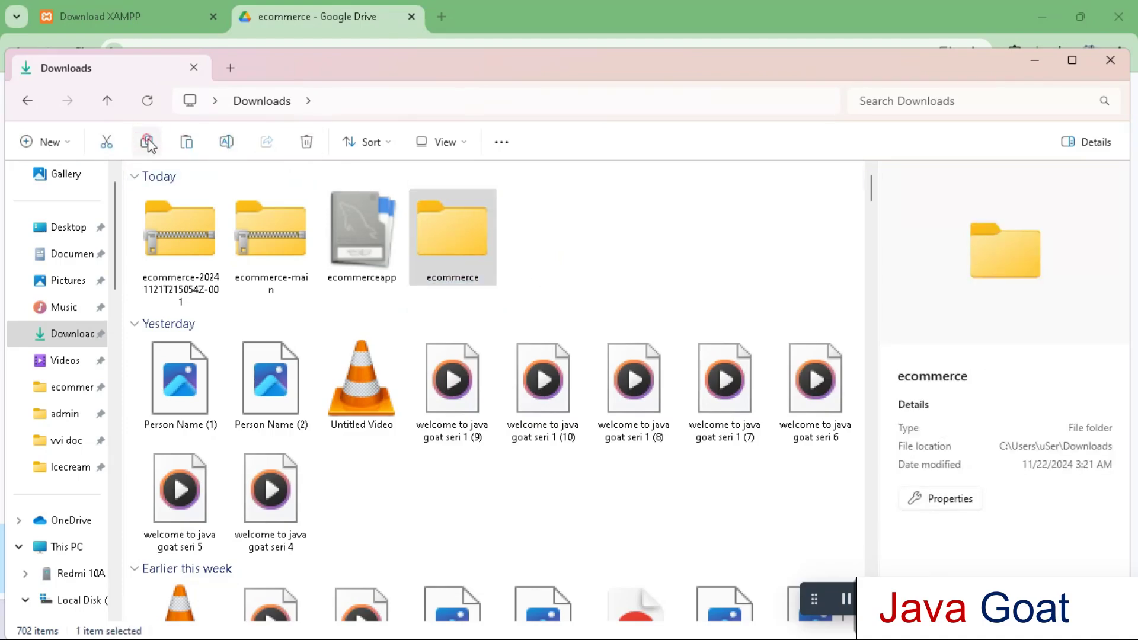
left_click_drag(112, 266, 115, 589)
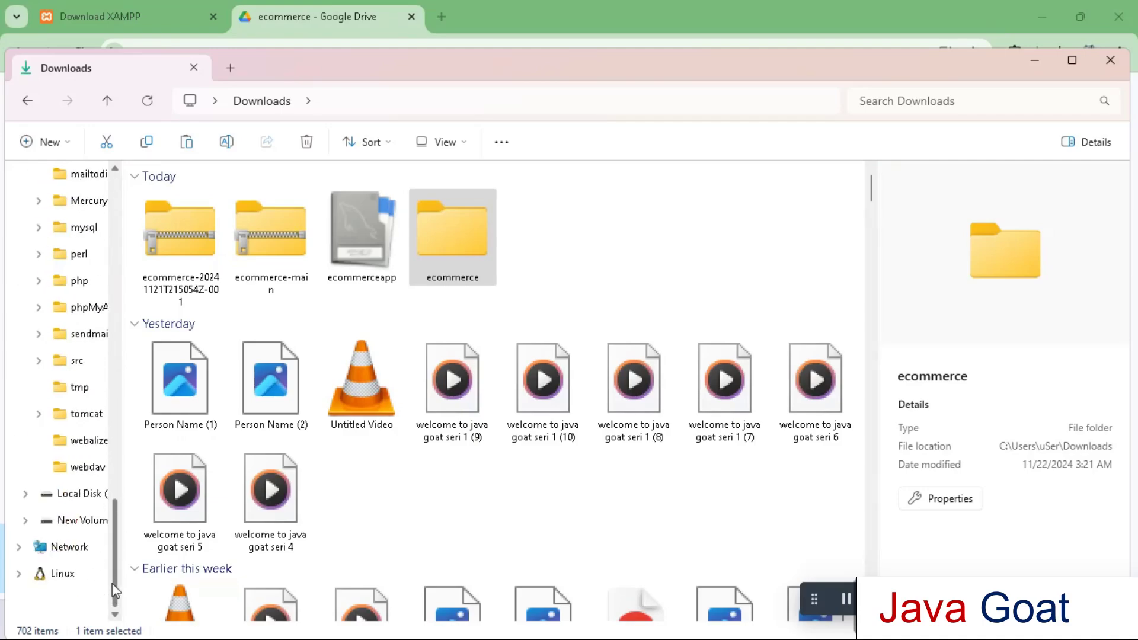
Navigate to C:\xampp\htdocs and paste the ecommerce project folder there
left_click(88, 496)
left_click_drag(116, 531, 106, 259)
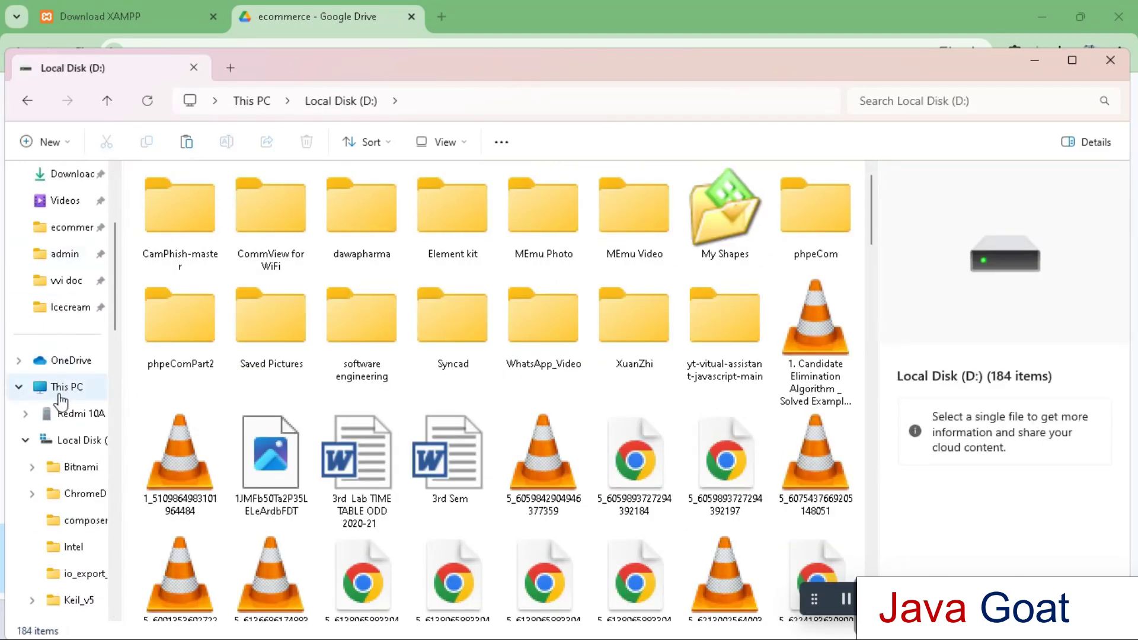
left_click(63, 389)
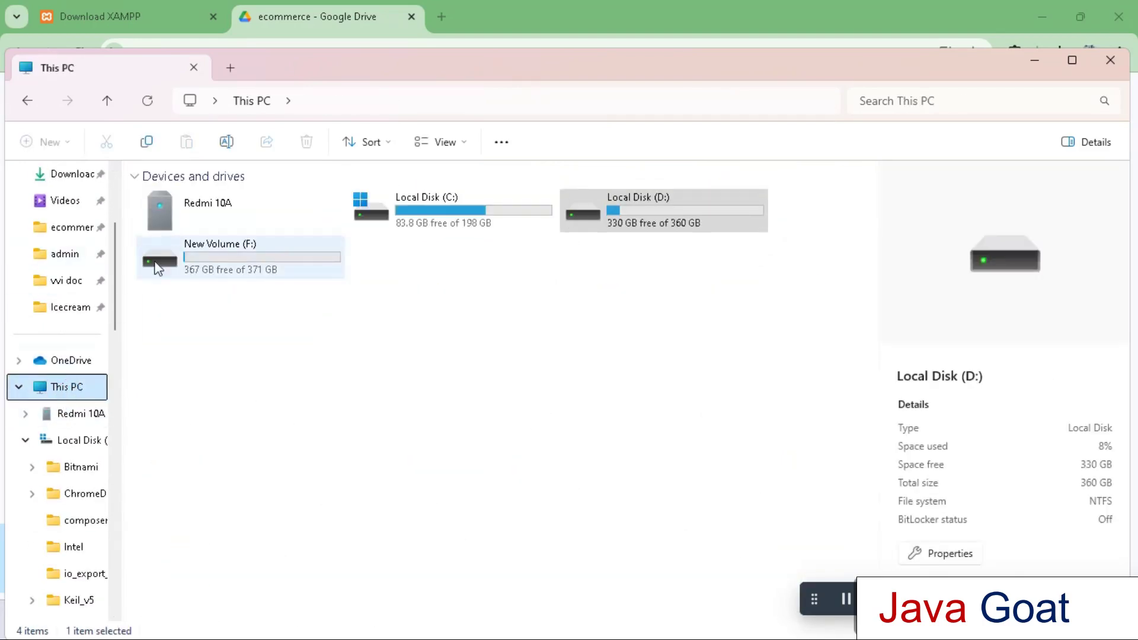
double_click(428, 208)
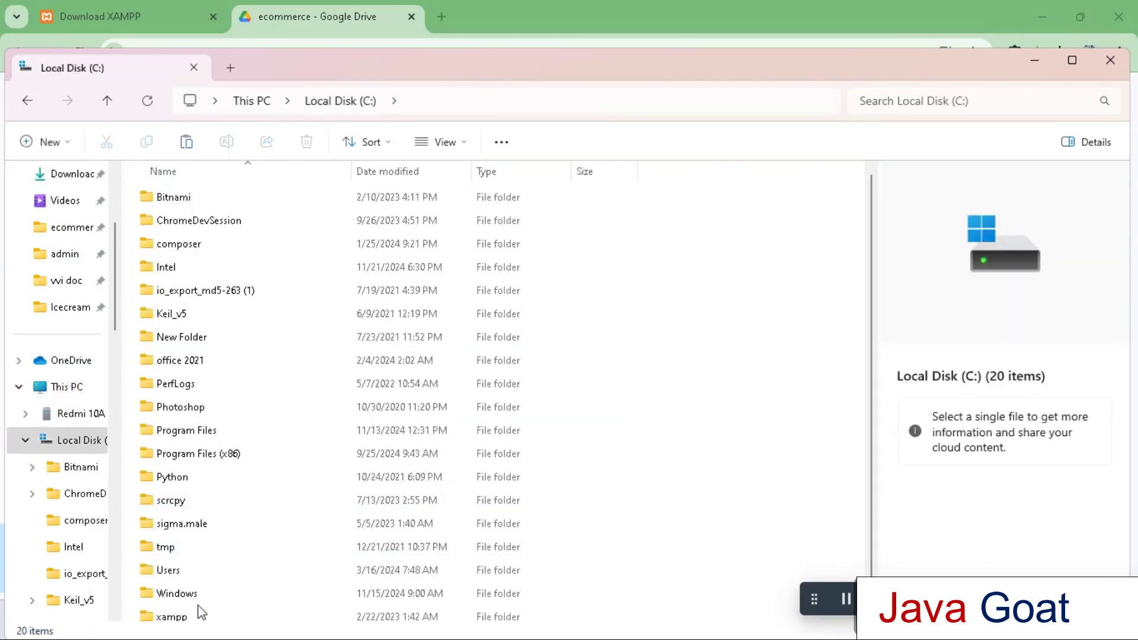
left_click(191, 611)
double_click(192, 611)
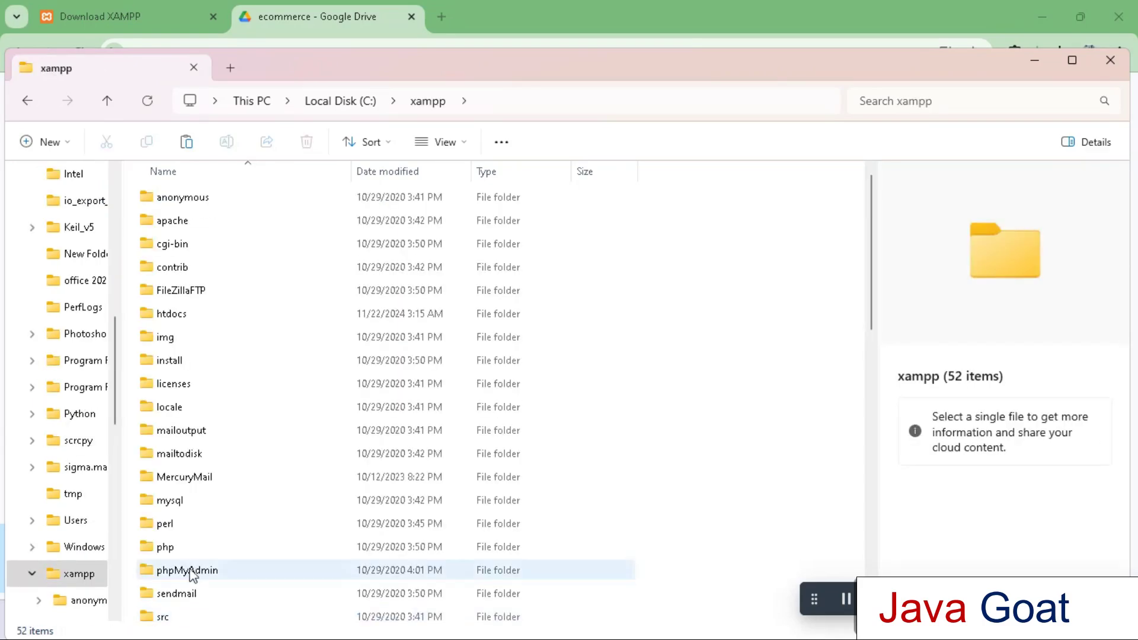
double_click(177, 313)
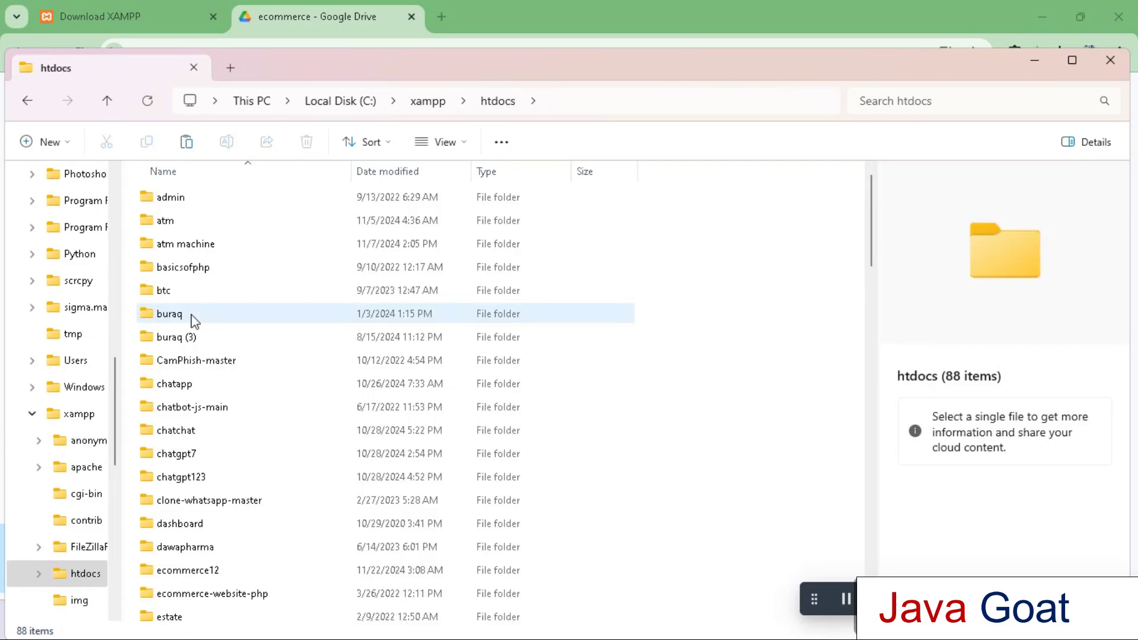
left_click(187, 142)
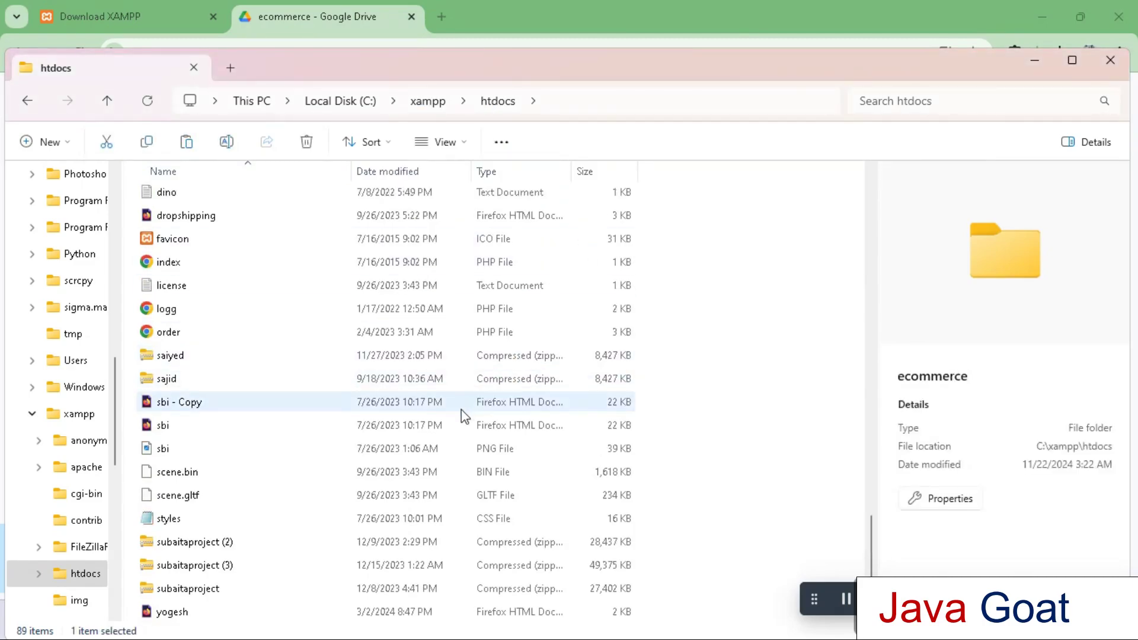
left_click_drag(876, 550, 866, 245)
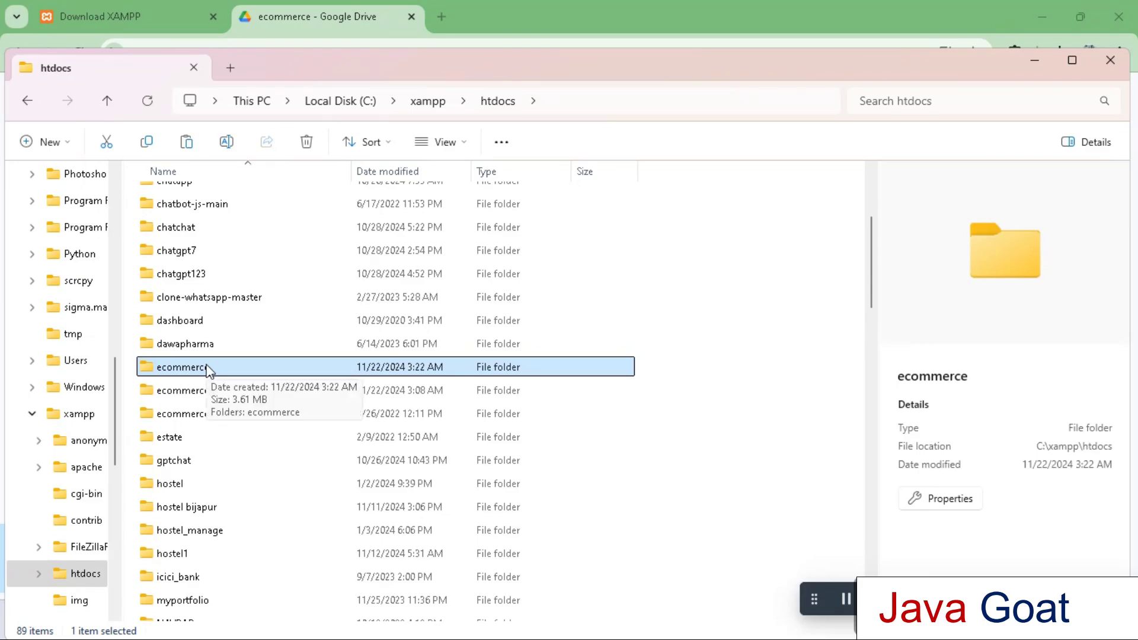
left_click(442, 17)
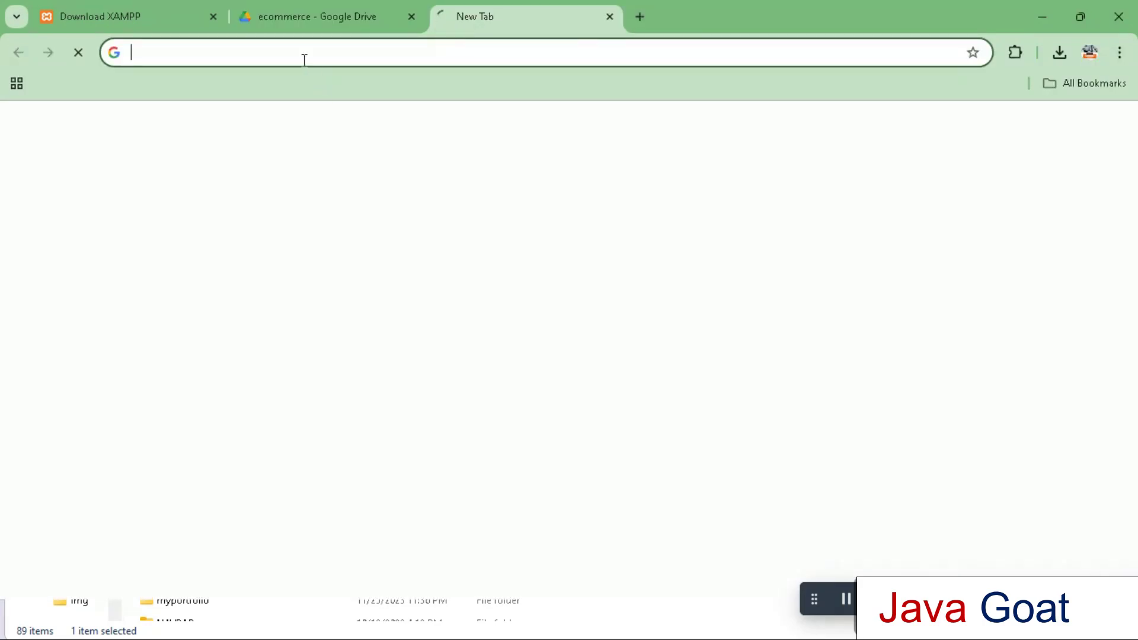
Load localhost/ecommerce/ecommerce, which shows 'Unknown database ecommerceapp' errors
type("localho")
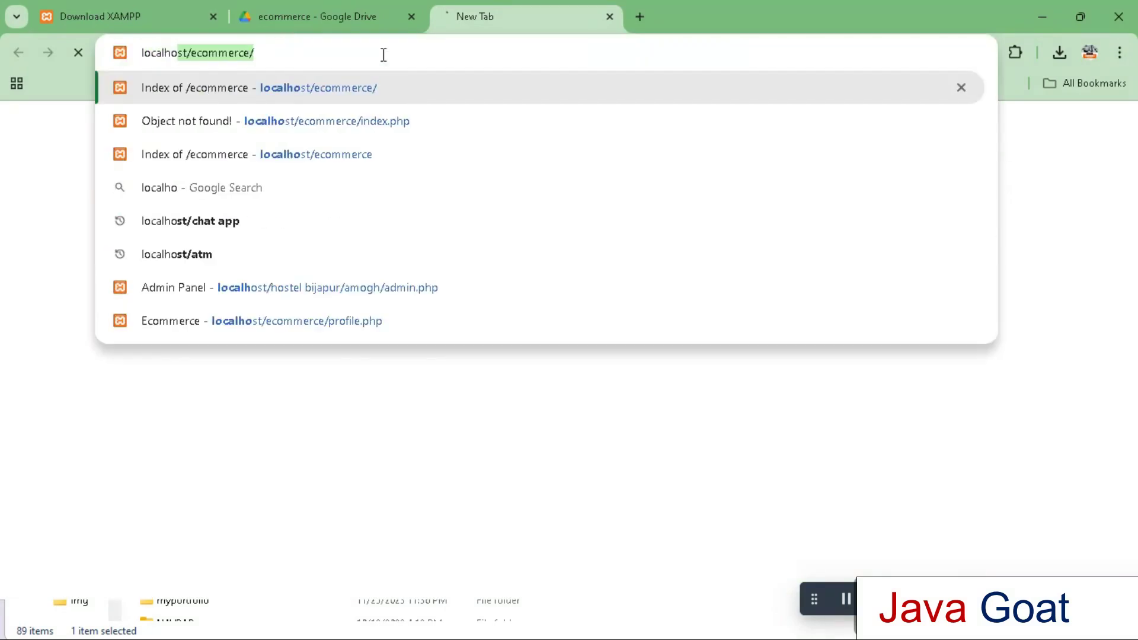
type("st/ec")
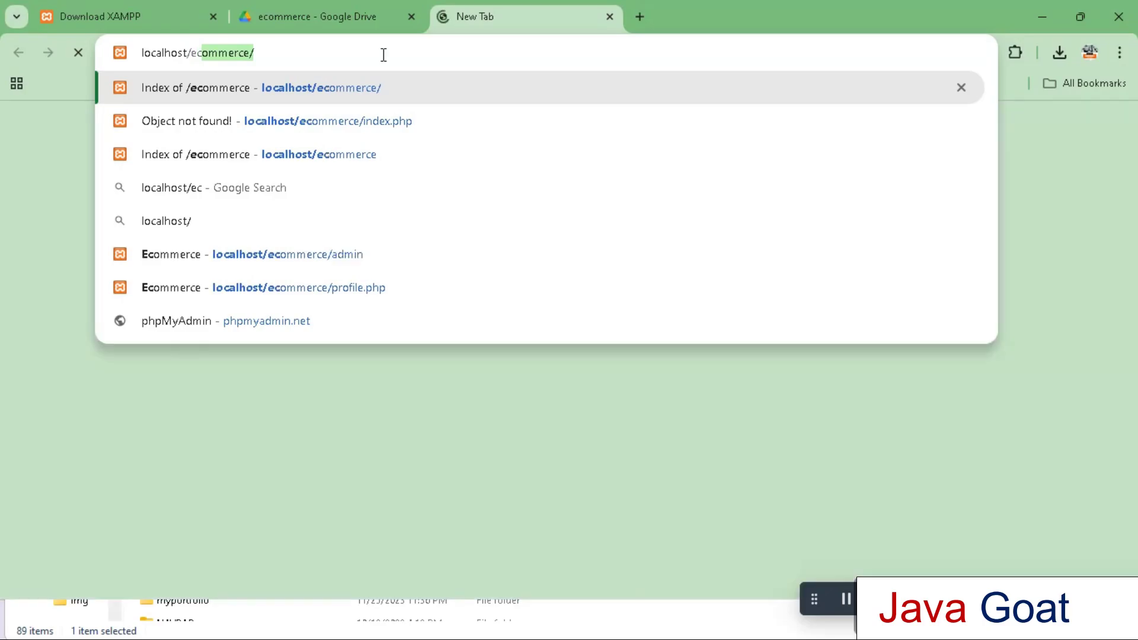
type("ommerce/eco")
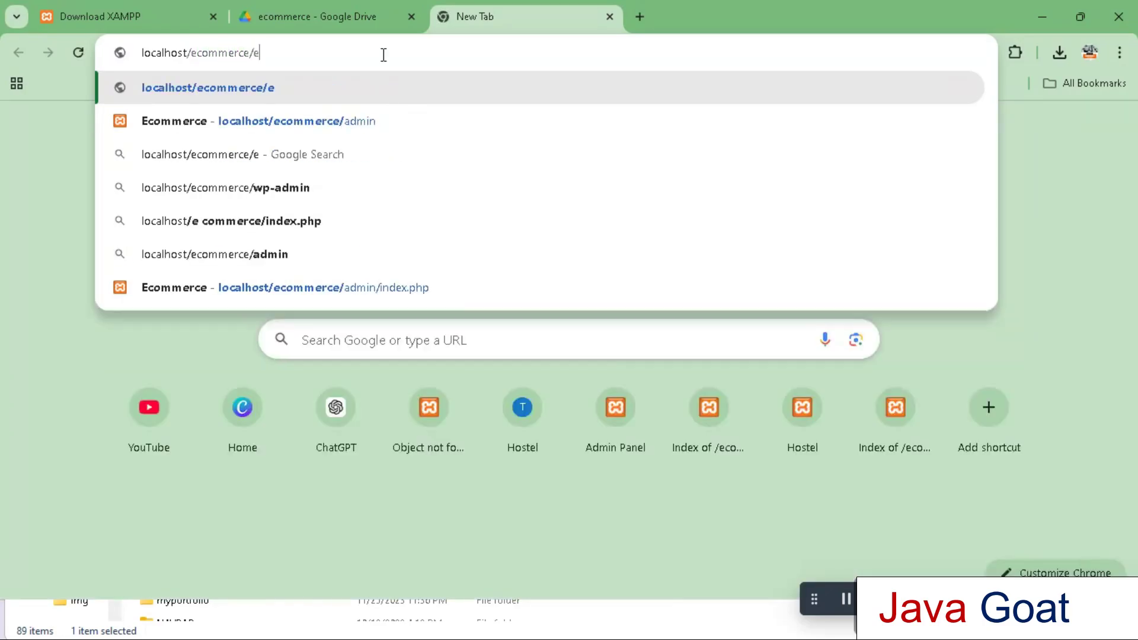
type("mmerce")
key("Return")
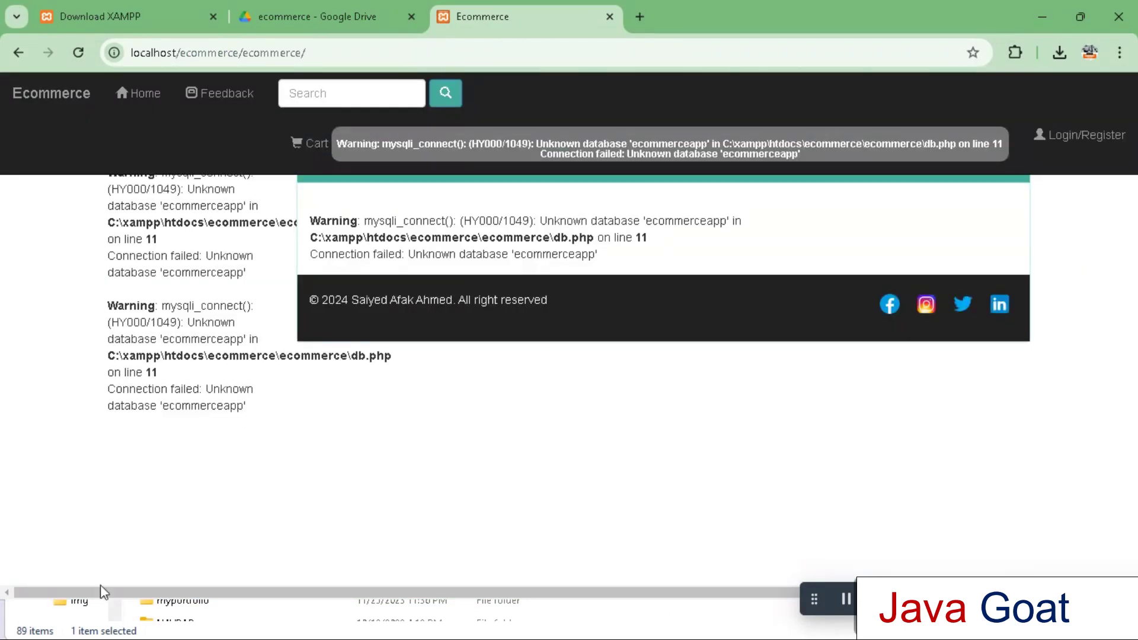
left_click(79, 632)
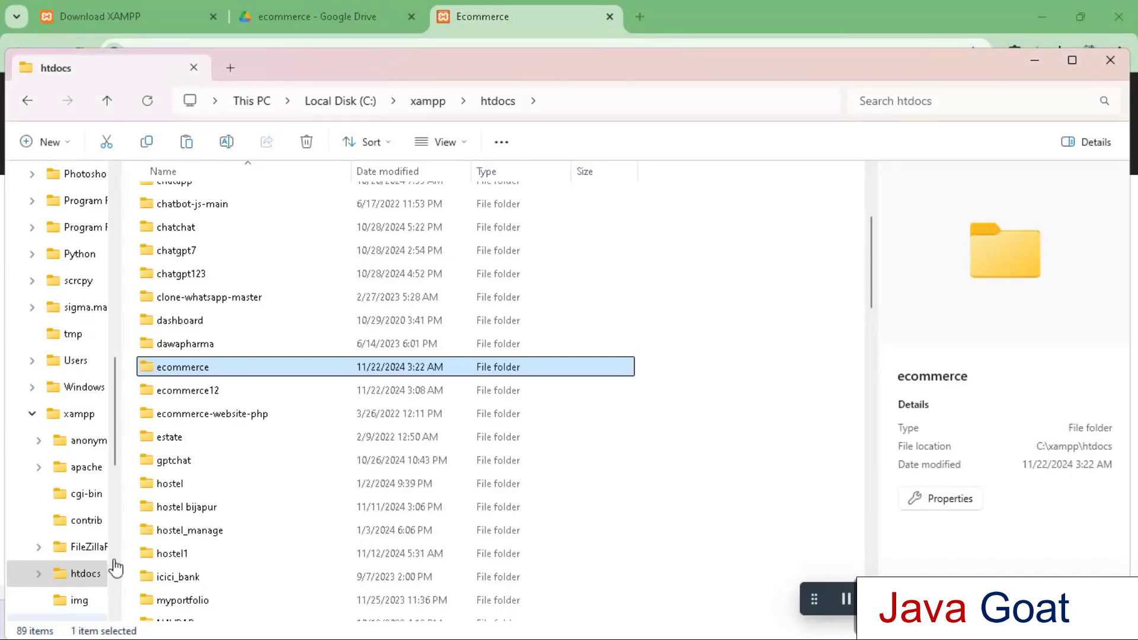
double_click(213, 367)
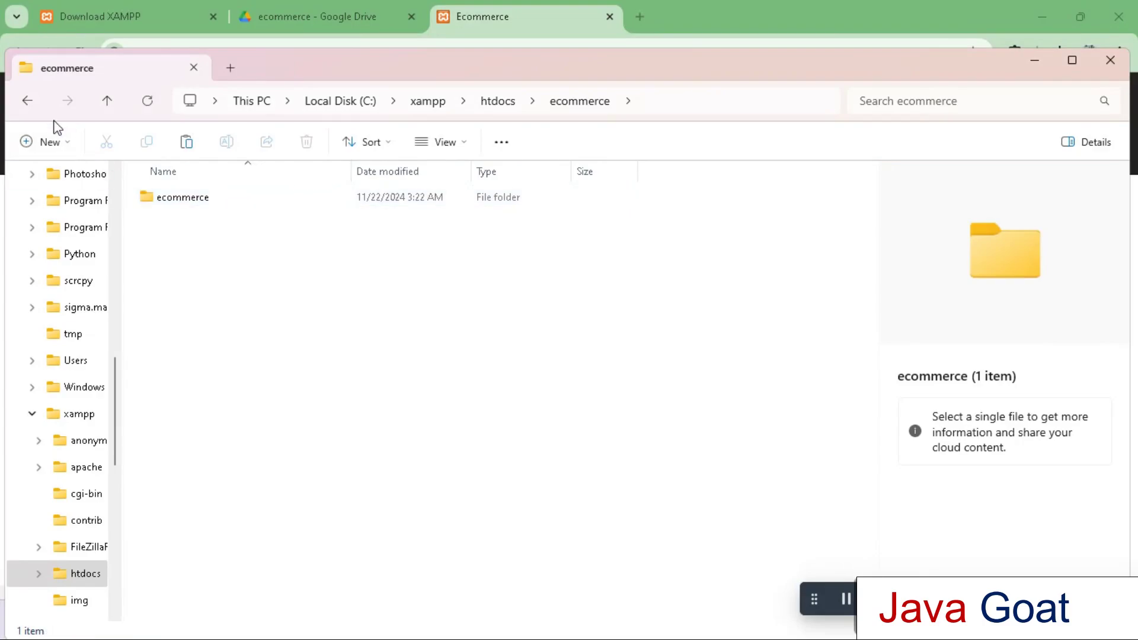
left_click(27, 101)
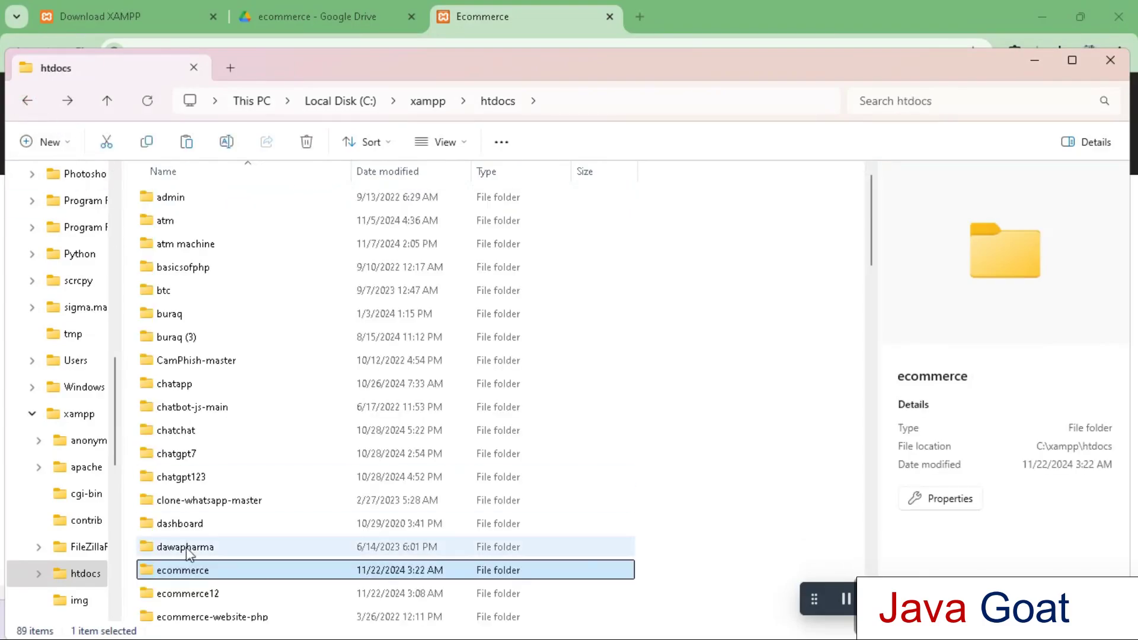
left_click(542, 16)
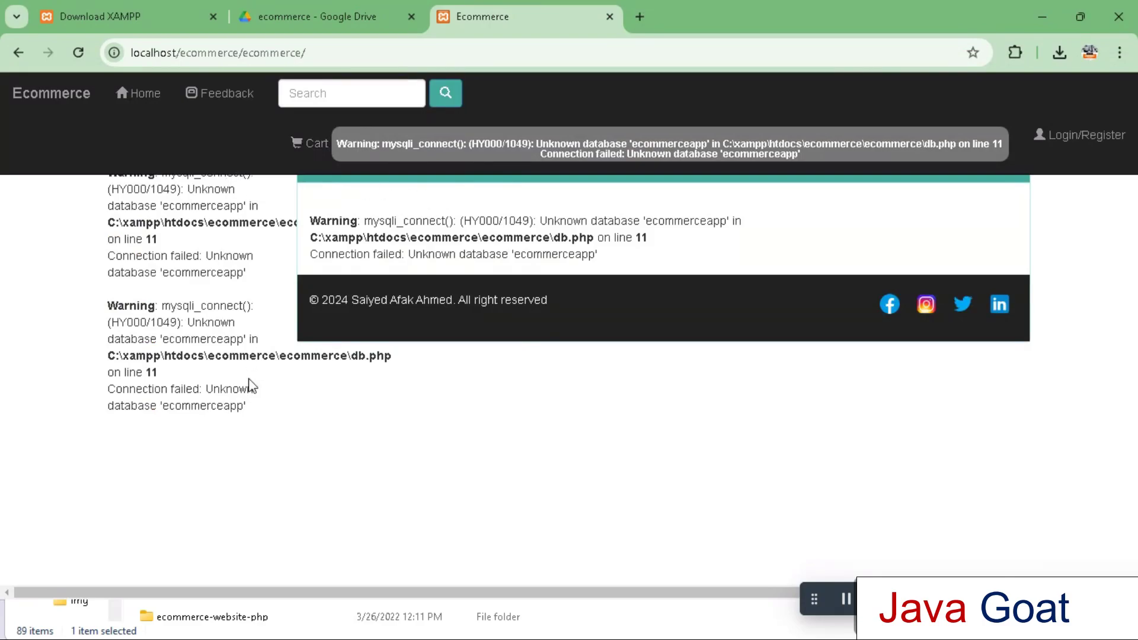
In a new tab, enter just 'localhost' as the address, dropping the autocompleted suffix
left_click(640, 17)
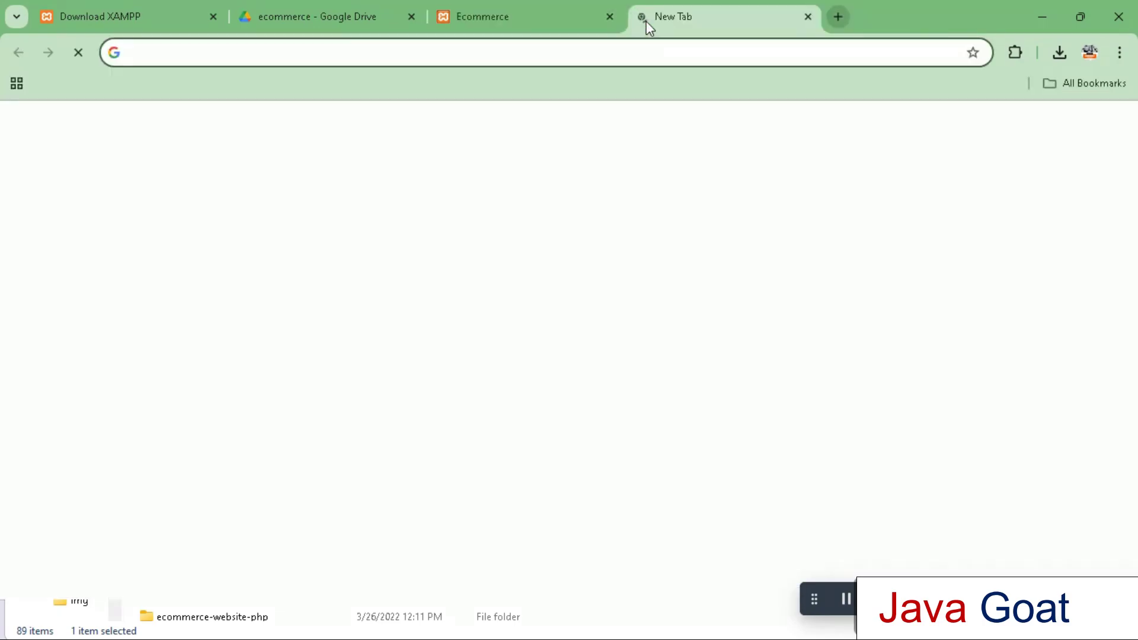
type("localhost")
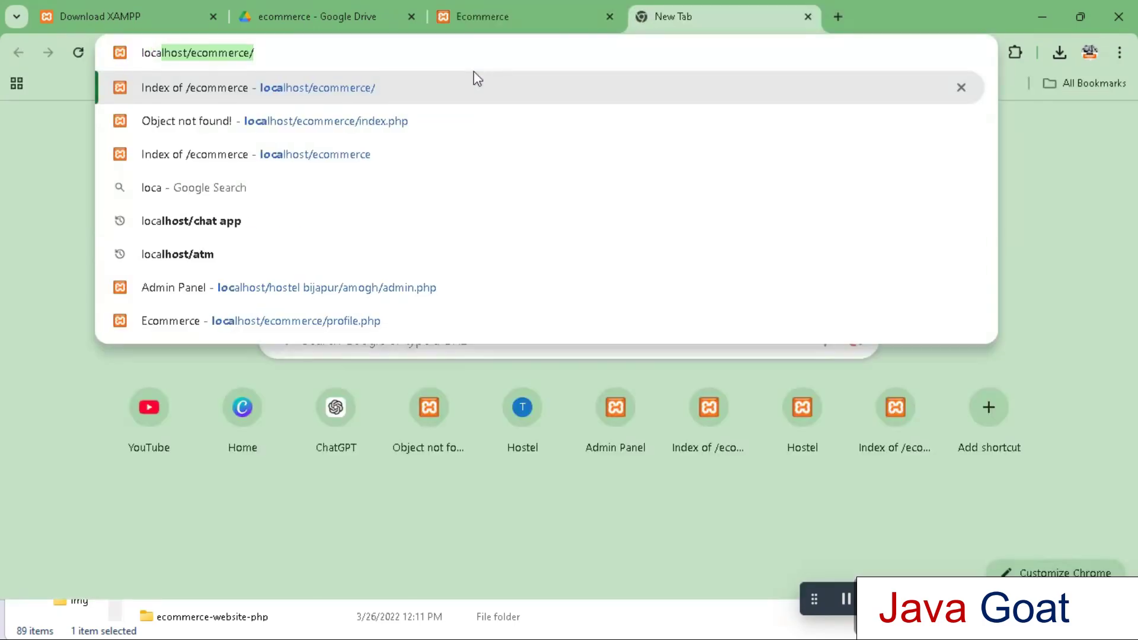
key("Delete")
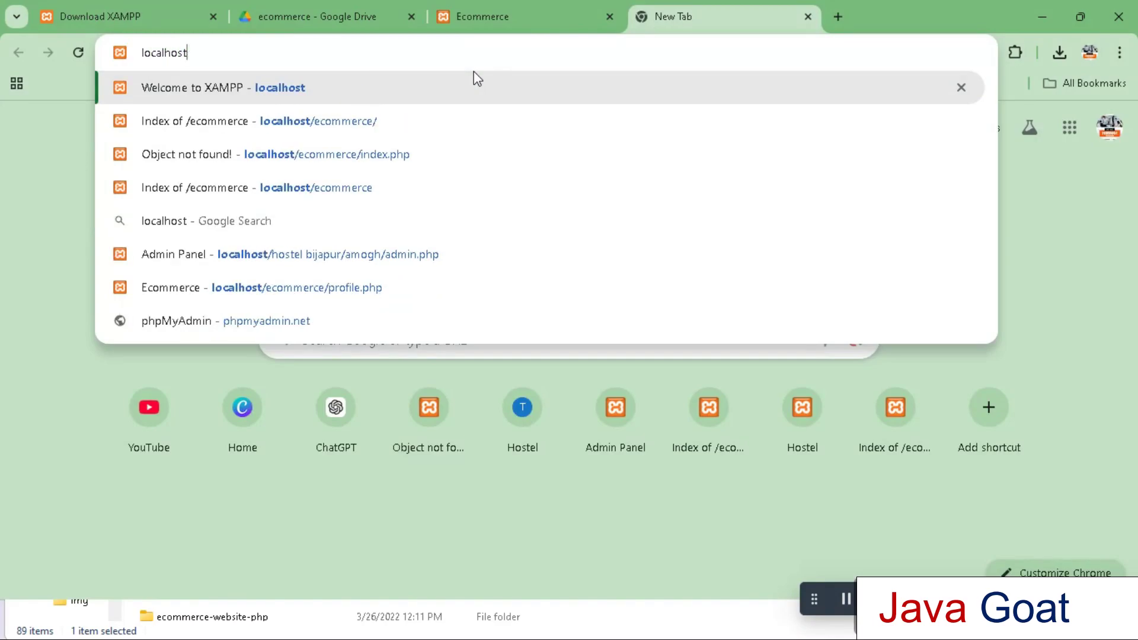
Load the XAMPP dashboard at localhost, go to phpMyAdmin and open the new-database form
key("Return")
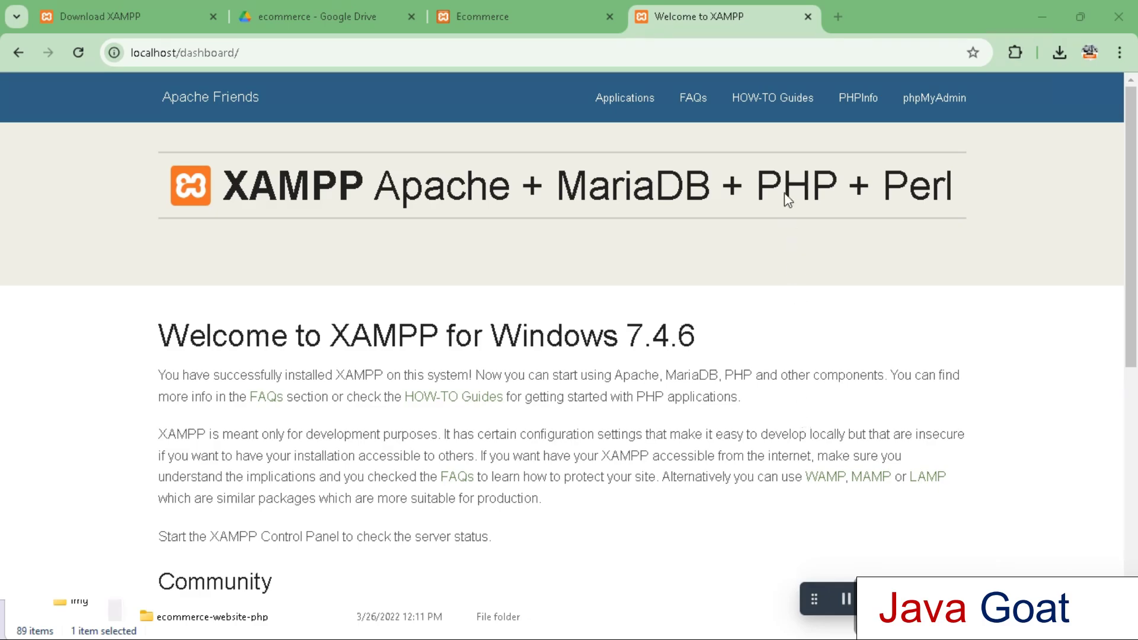
left_click(935, 111)
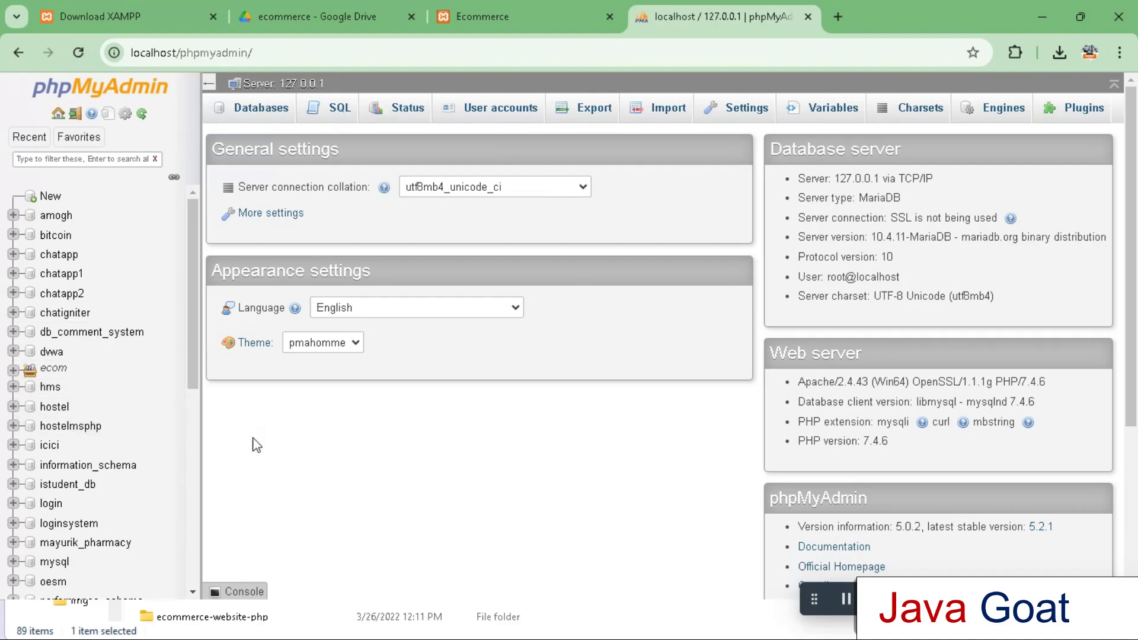
left_click(514, 15)
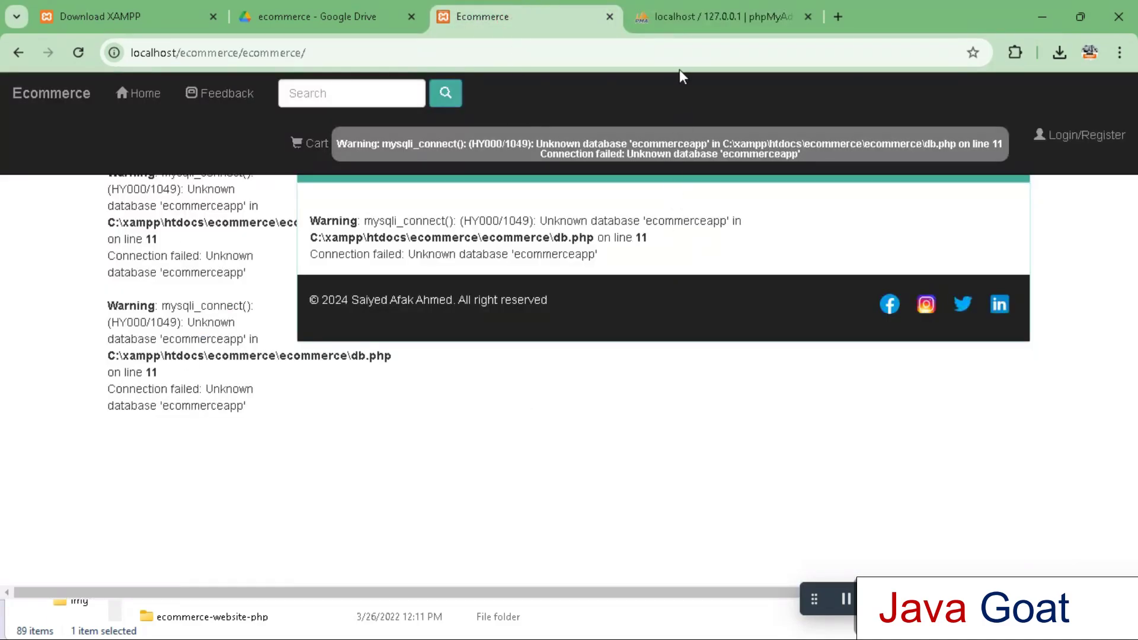
left_click(705, 18)
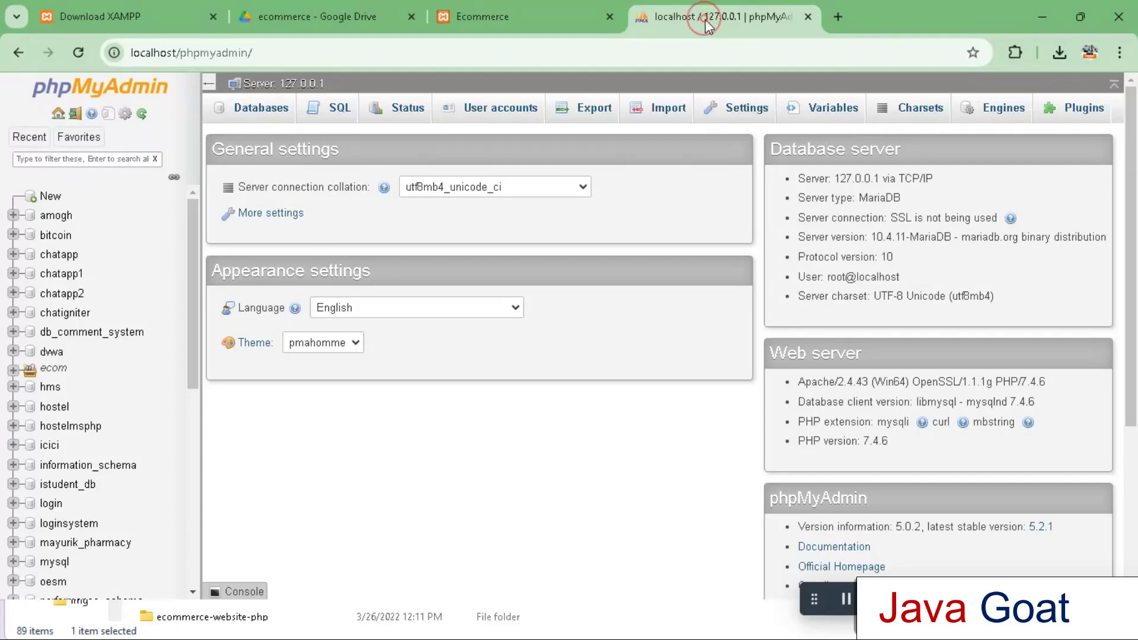
left_click(47, 199)
left_click(282, 232)
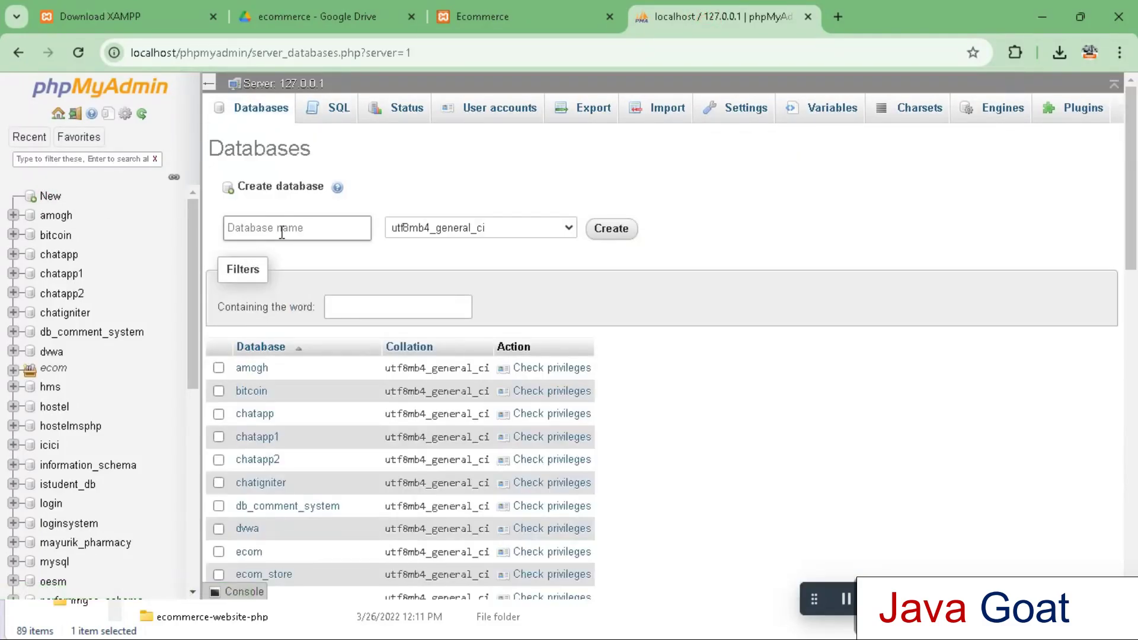
Create the 'ecommerceapp' database and open its Import page
left_click(282, 232)
type("ecommerceapp")
left_click(607, 233)
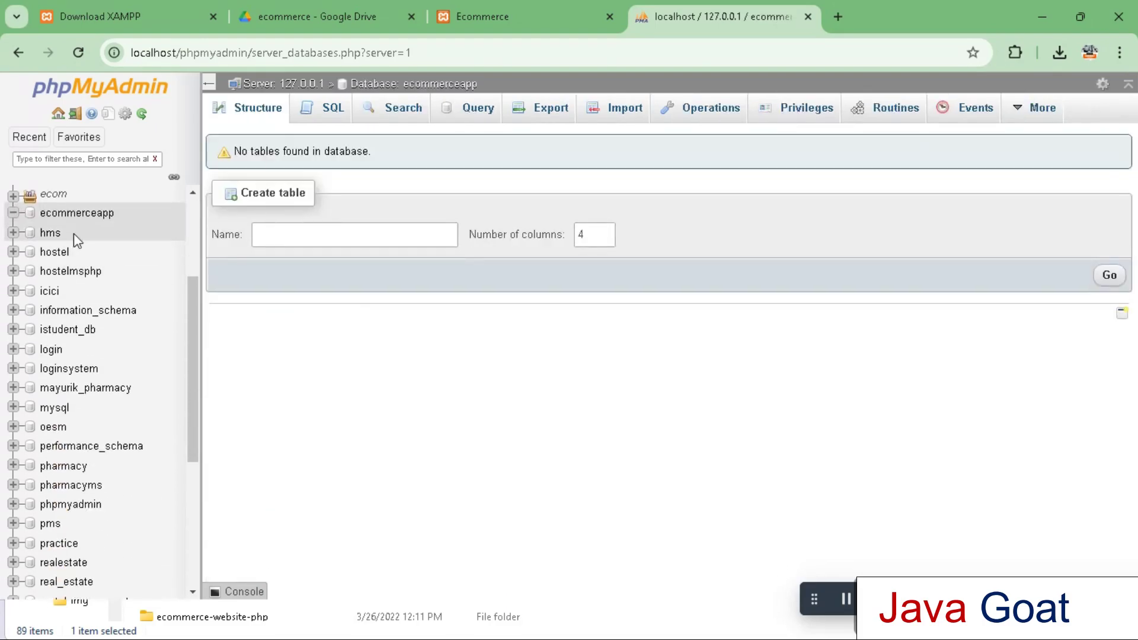
left_click(92, 217)
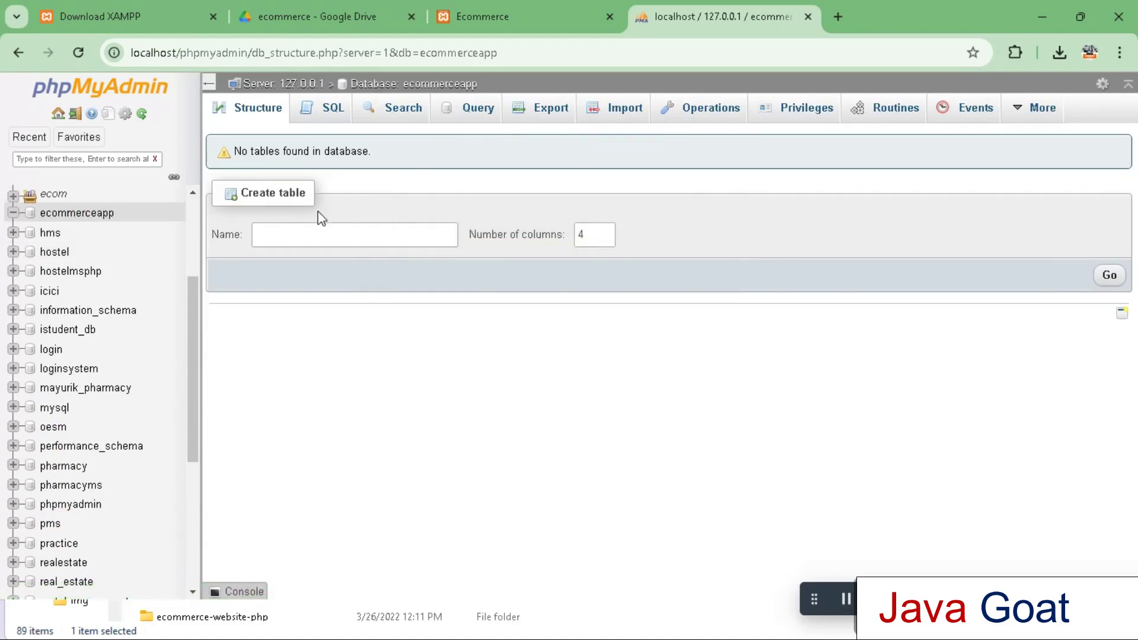
left_click(619, 111)
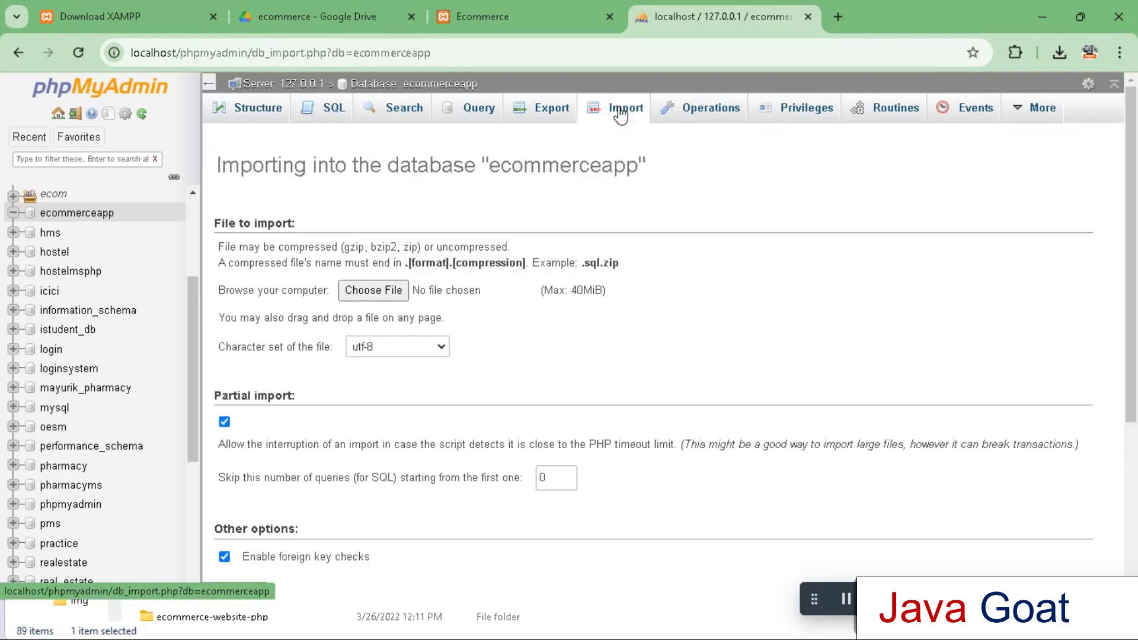
Browse the import file picker to C:\xampp\htdocs\ecommerce\ecommerce
left_click(388, 292)
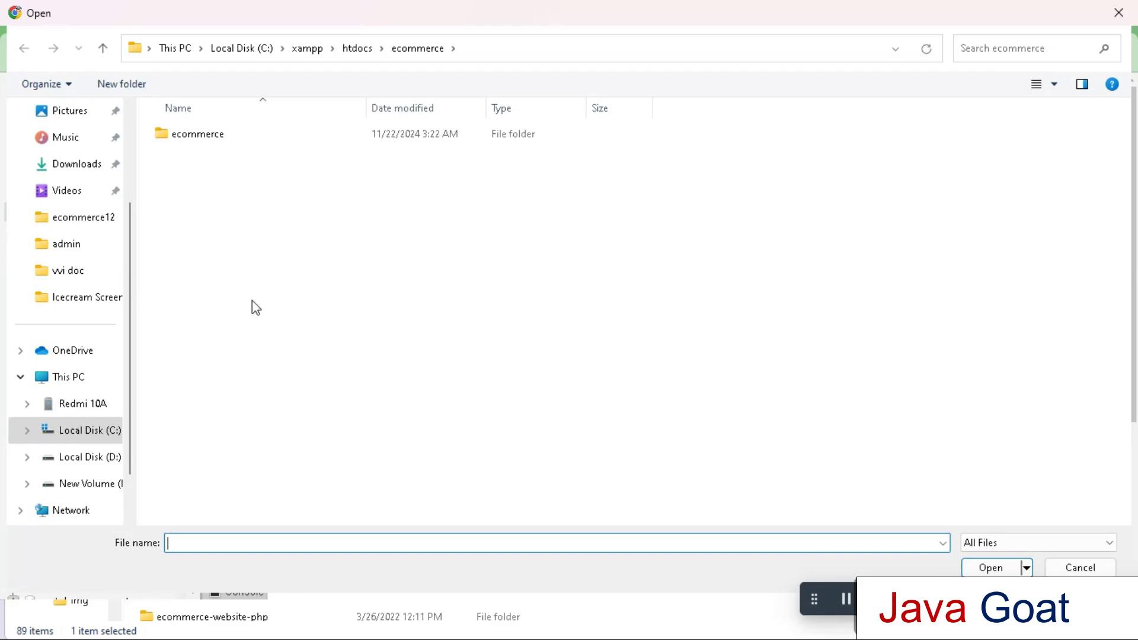
scroll(135, 368, "up", 1)
scroll(134, 385, "down", 1)
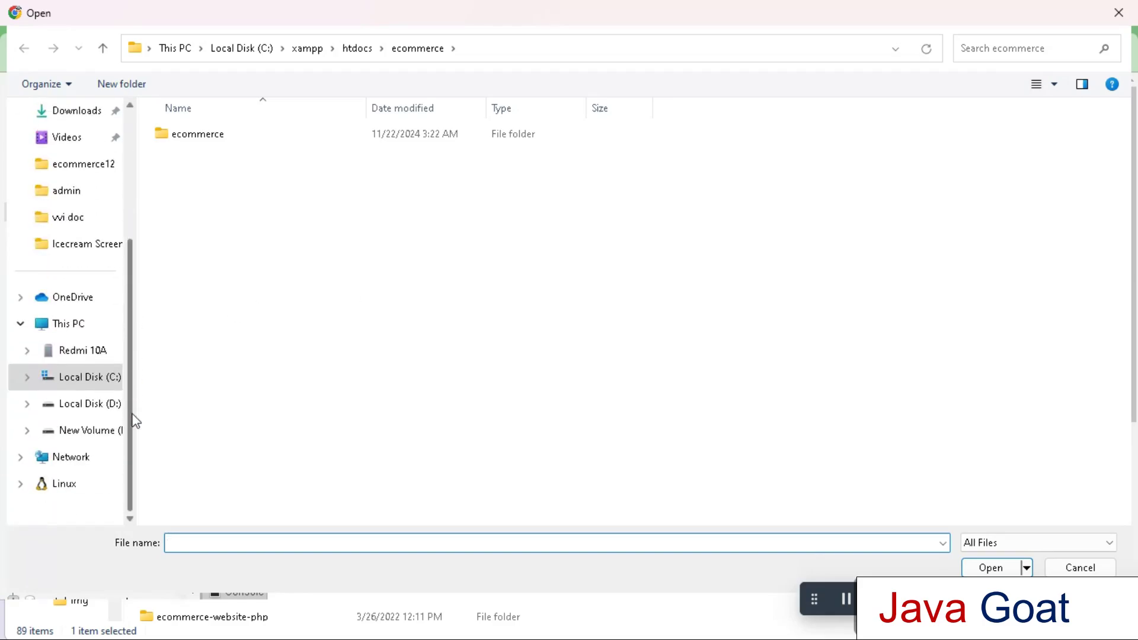
left_click(90, 377)
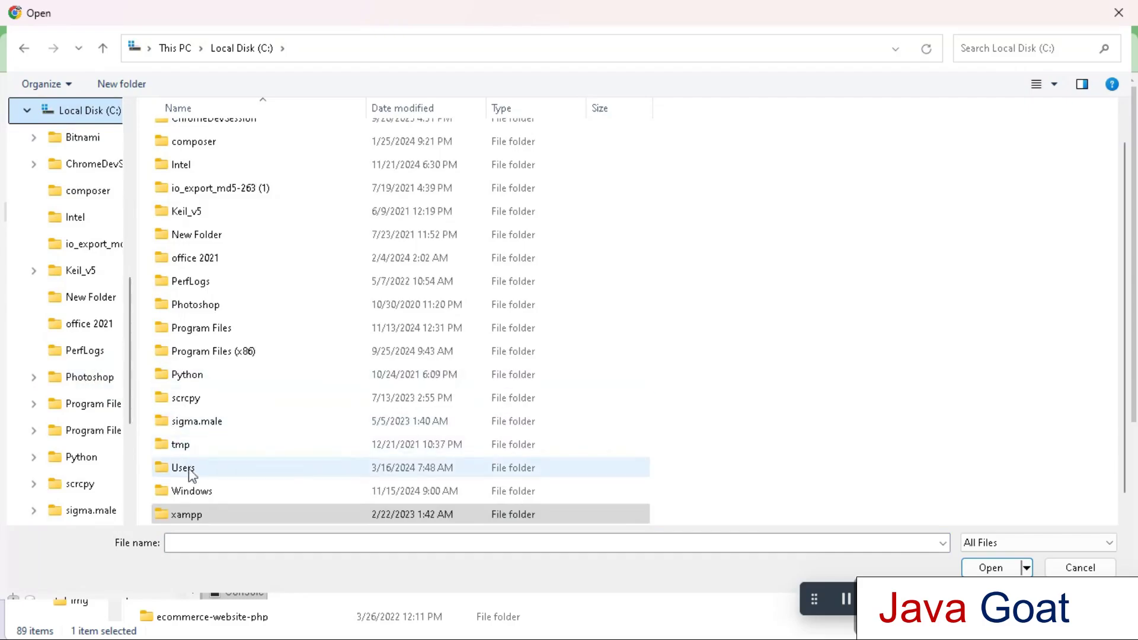
left_click(193, 515)
double_click(193, 515)
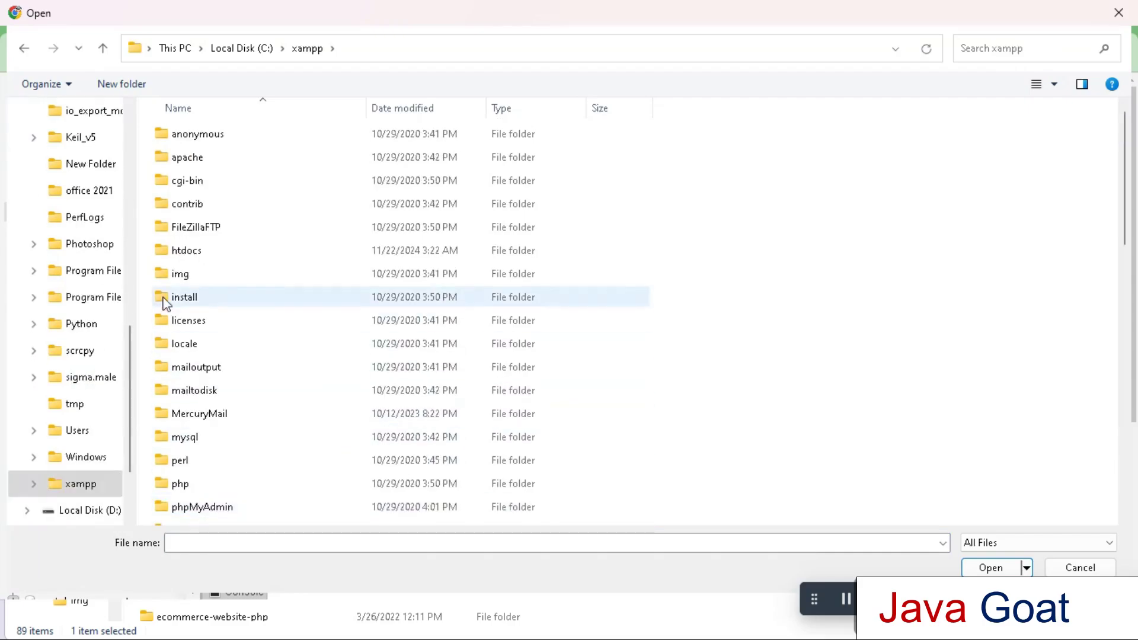
left_click(180, 258)
double_click(180, 258)
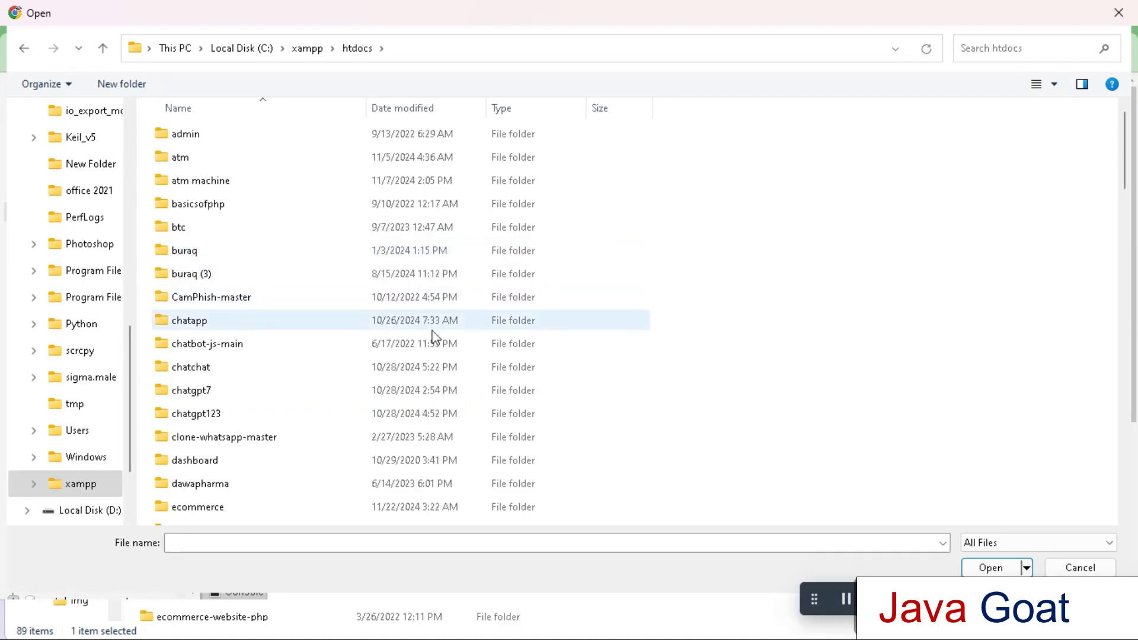
double_click(202, 508)
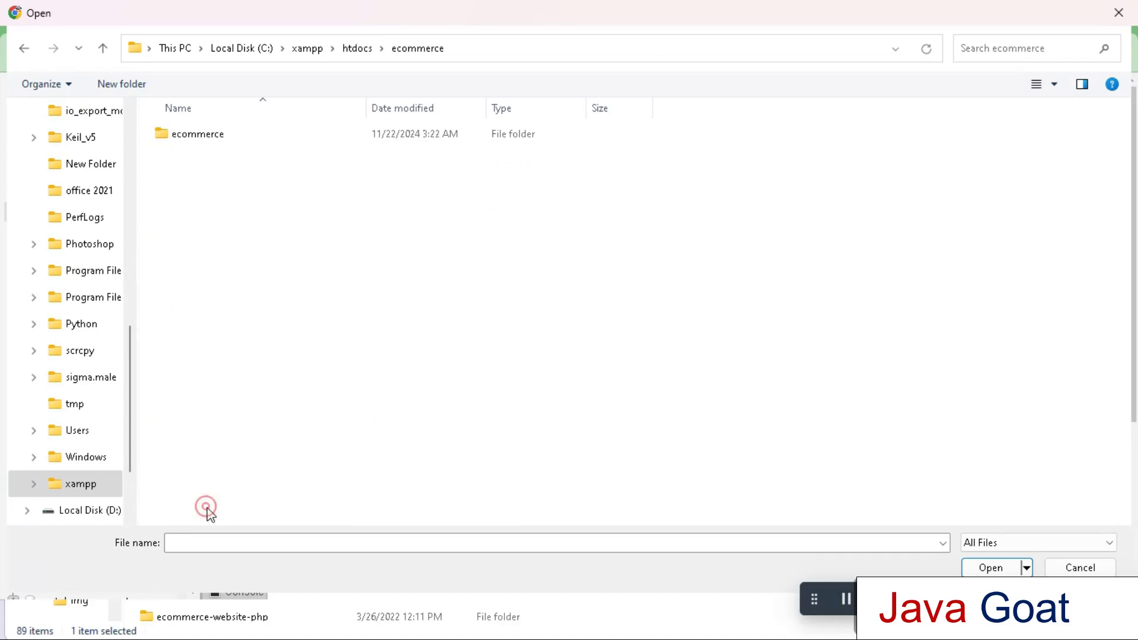
double_click(198, 139)
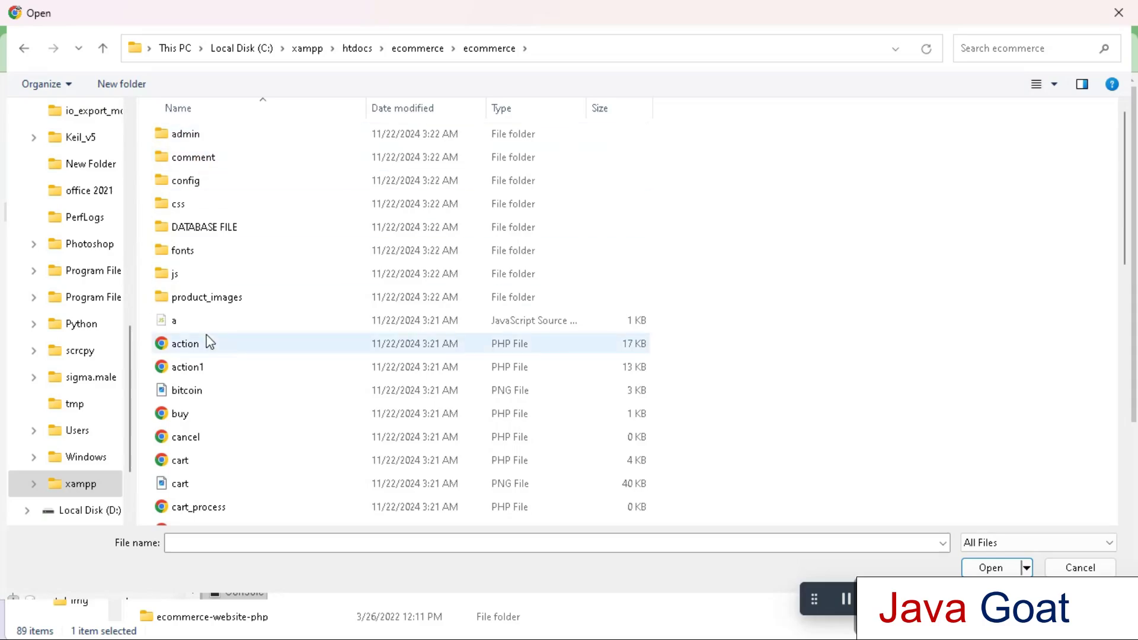
Select ecommerceapp.sql as the import file and run the import with Go
left_click_drag(1124, 205, 1124, 346)
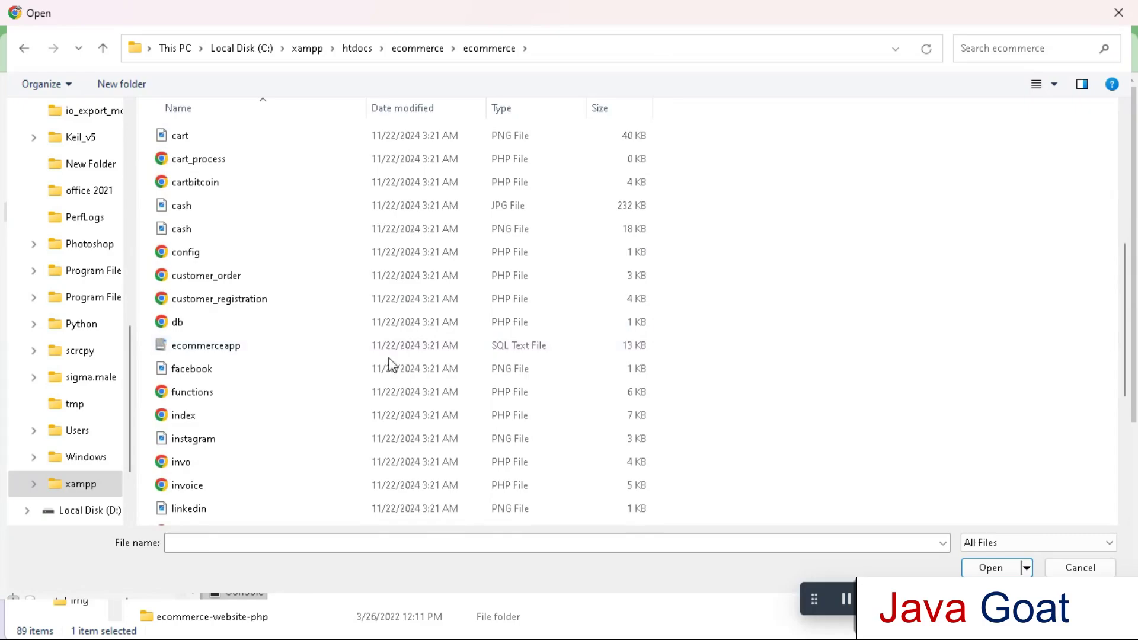
left_click(321, 349)
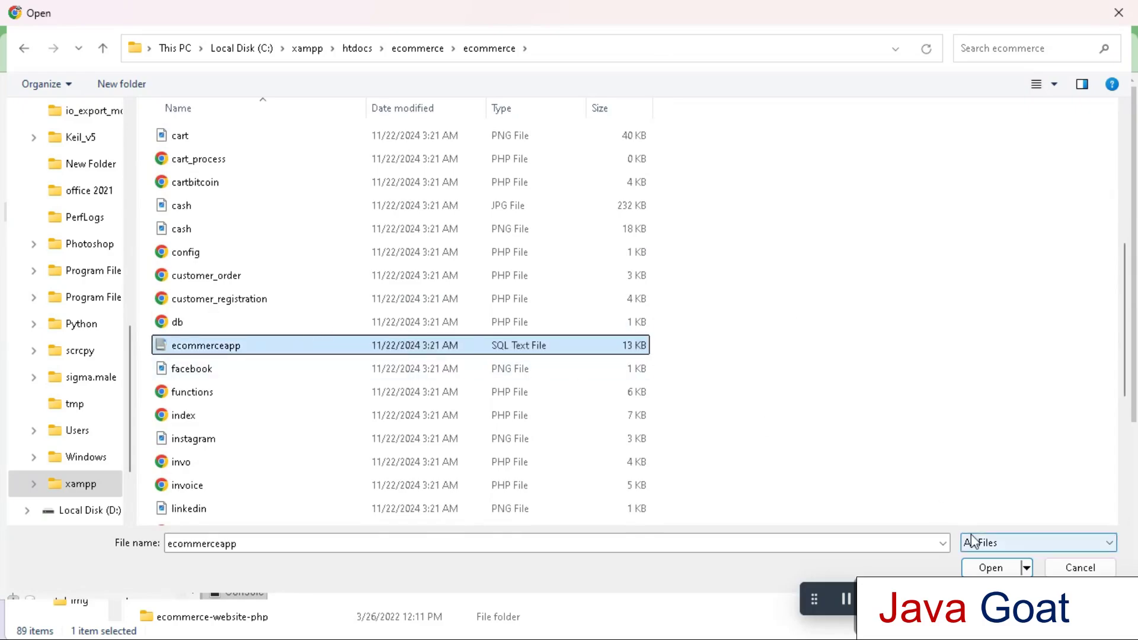
left_click(985, 568)
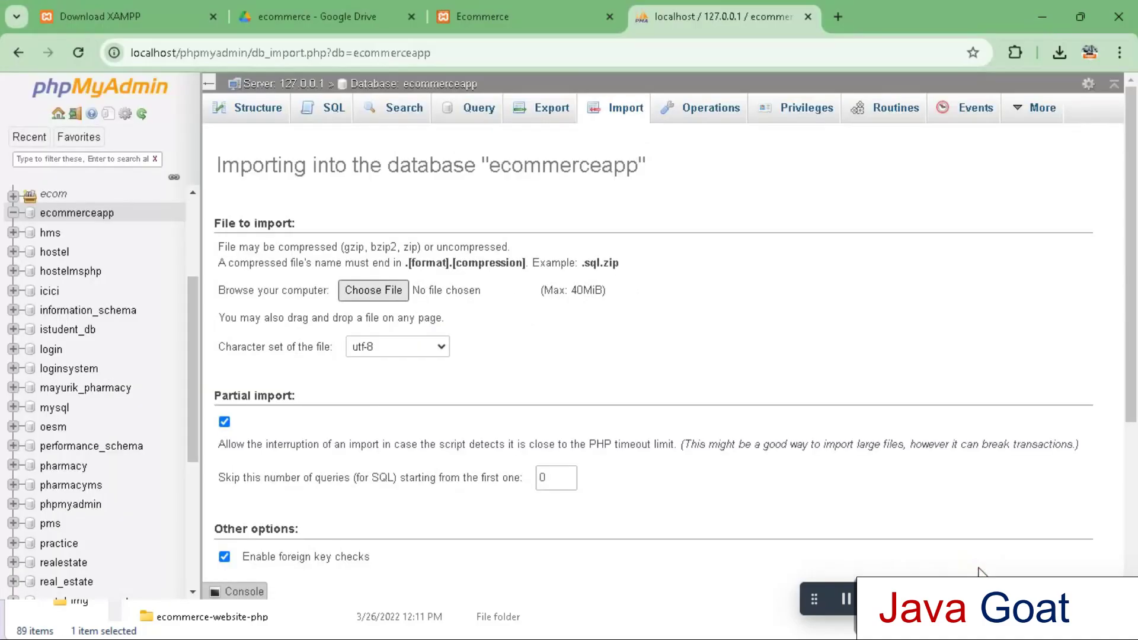
left_click_drag(1134, 385, 1135, 557)
left_click(1072, 554)
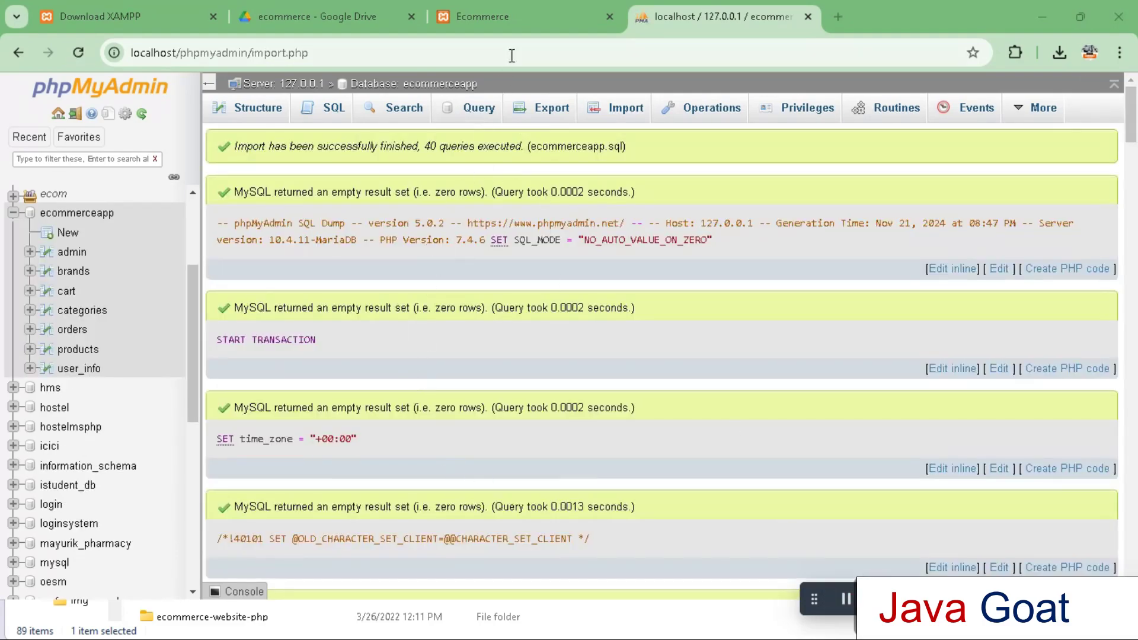
Switch back to the Ecommerce storefront tab
left_click(534, 20)
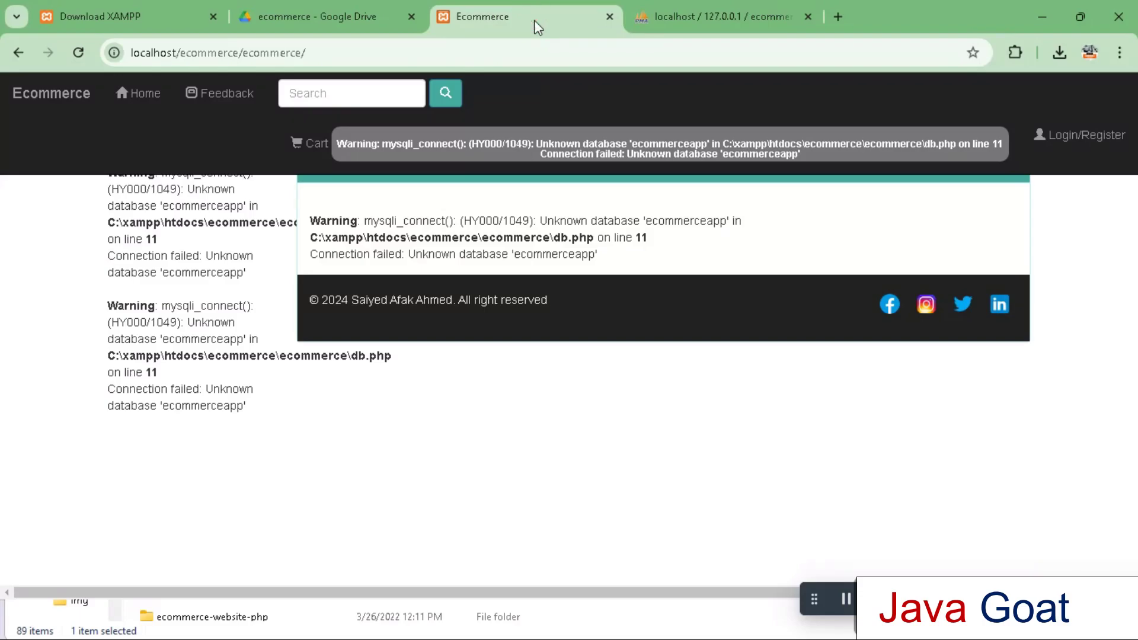
Reload the storefront, then sign in via Login/Register with the customer's email and password
left_click(79, 56)
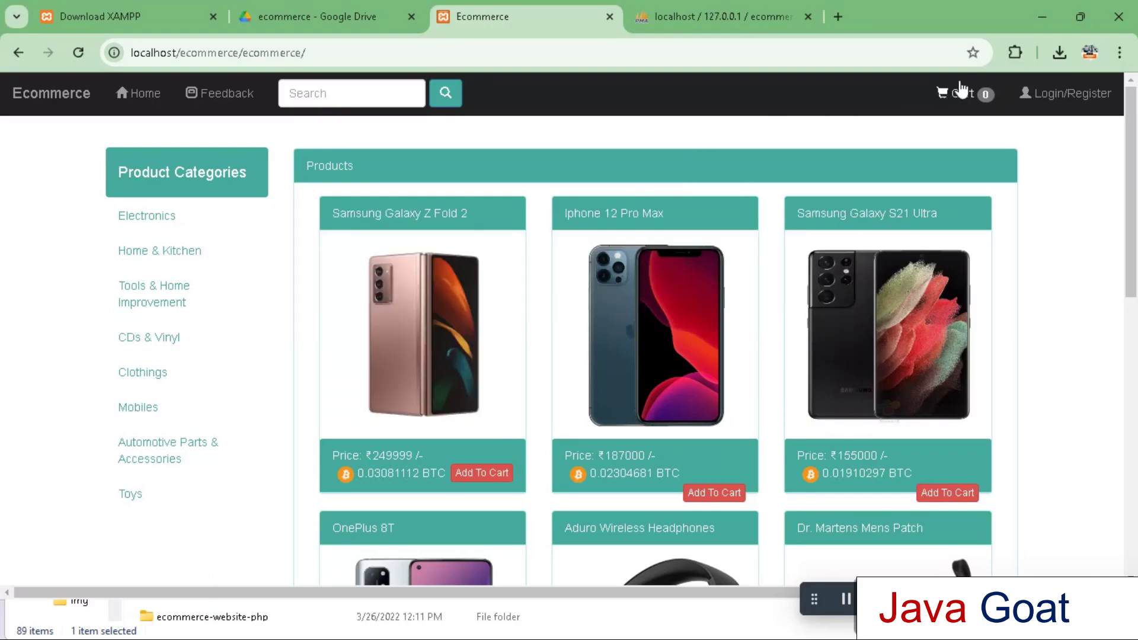
left_click(1056, 94)
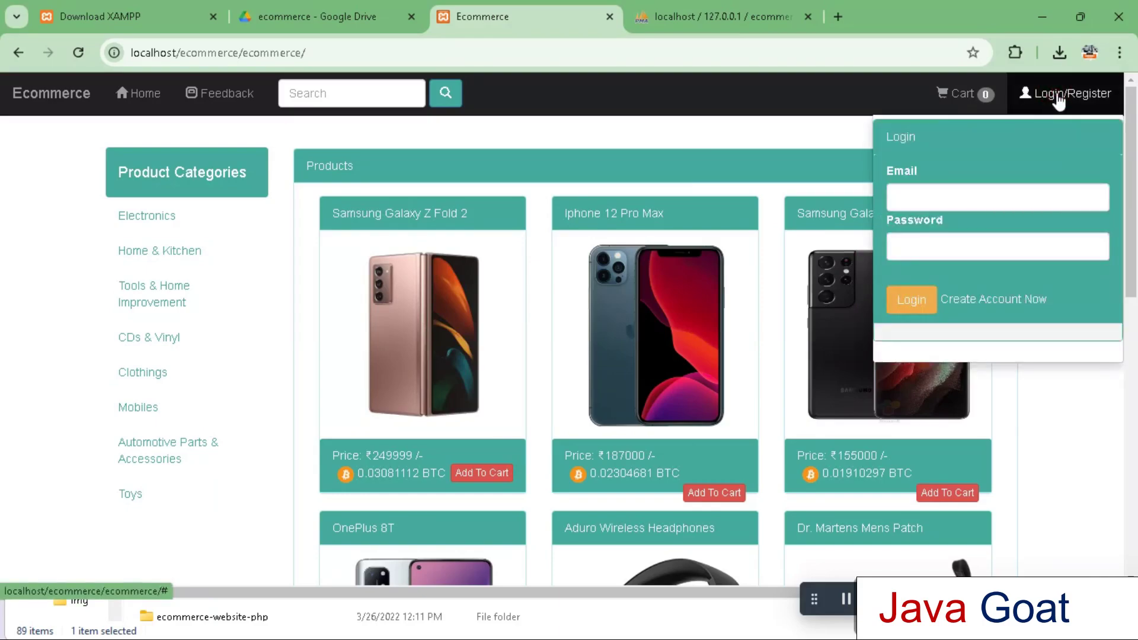
left_click(906, 205)
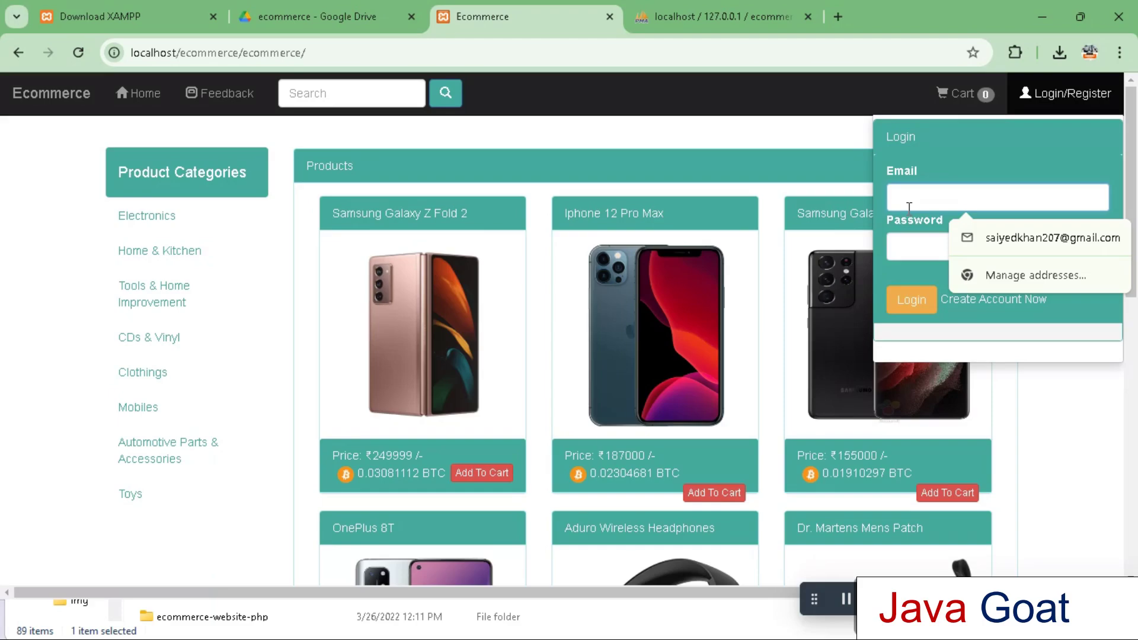
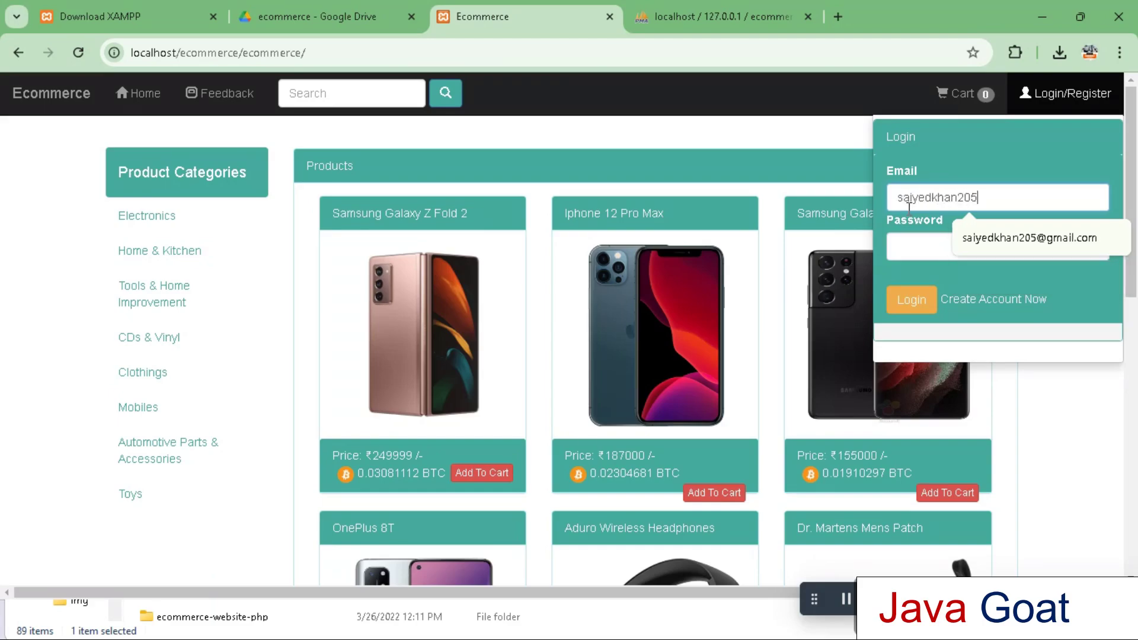
left_click(910, 254)
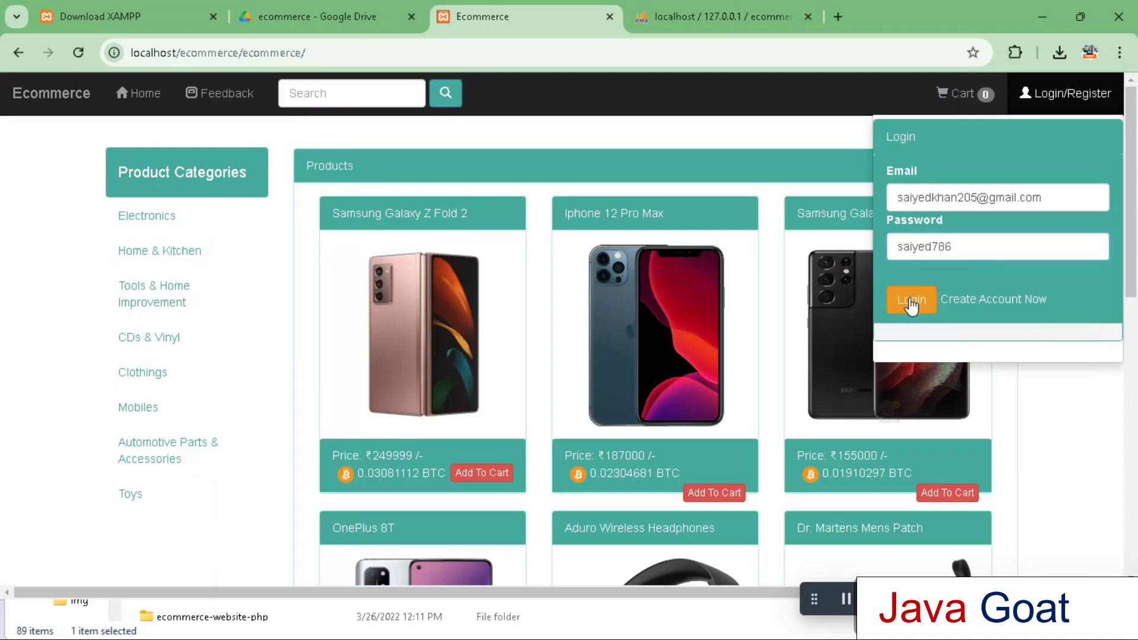
left_click(911, 304)
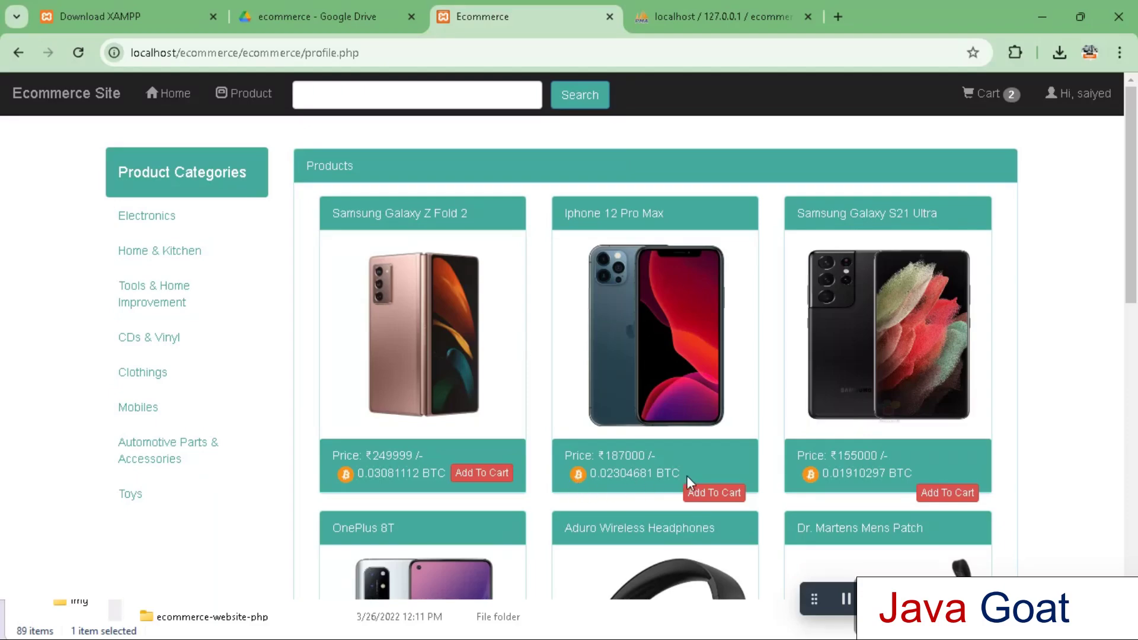
Add iPhone 12 Pro Max to the cart, view it priced in bitcoin, and preview bitcoin payment
left_click(710, 493)
left_click(975, 94)
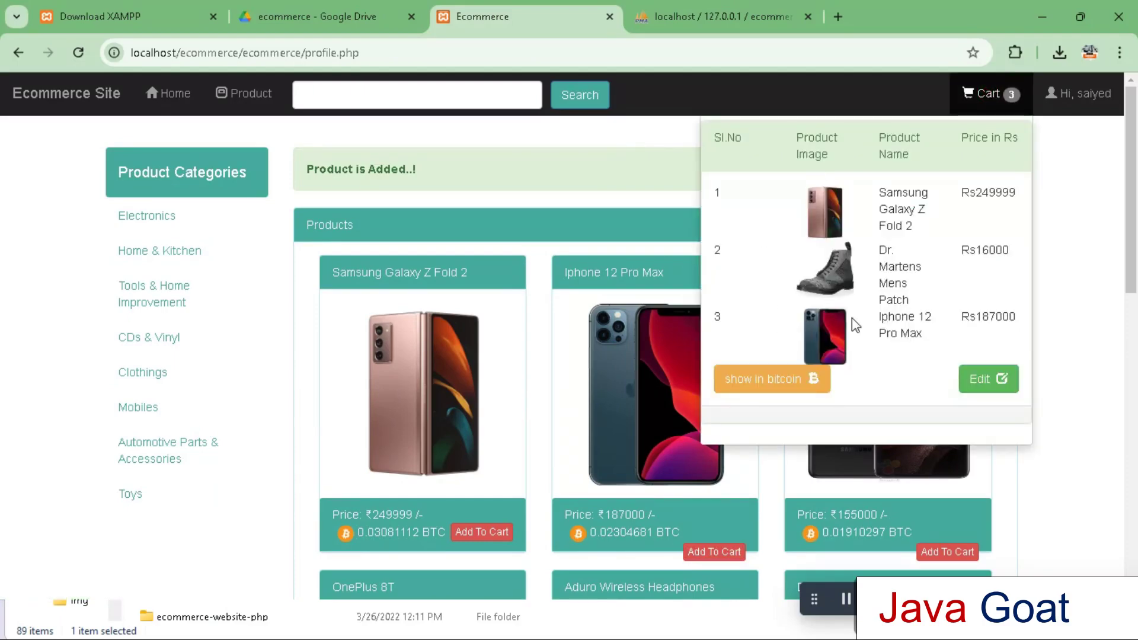
left_click(770, 379)
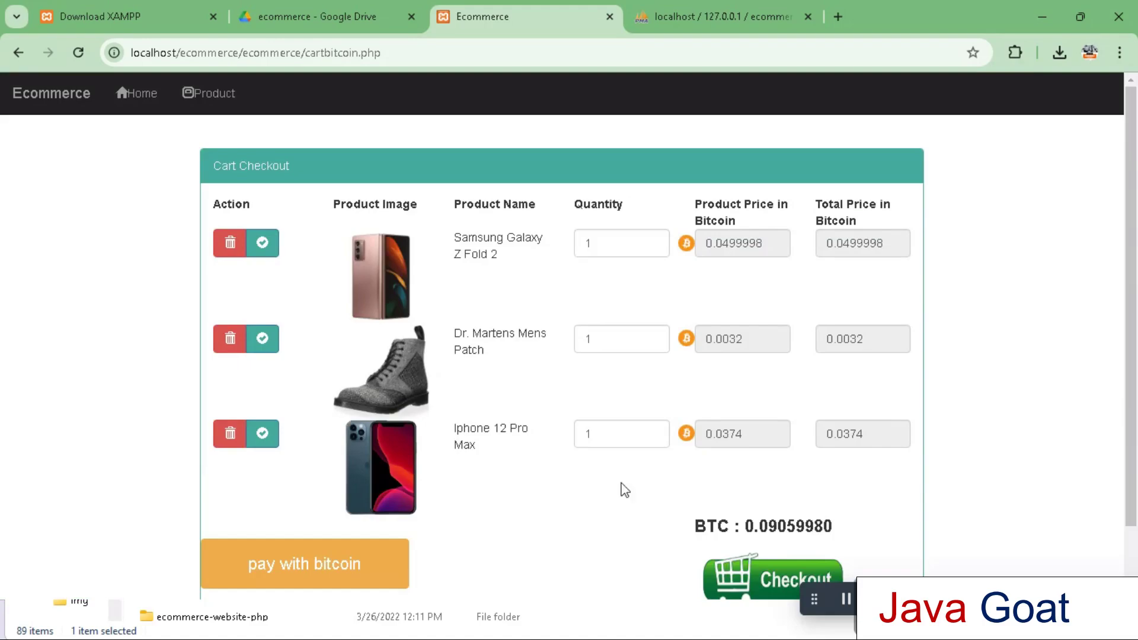
left_click(334, 564)
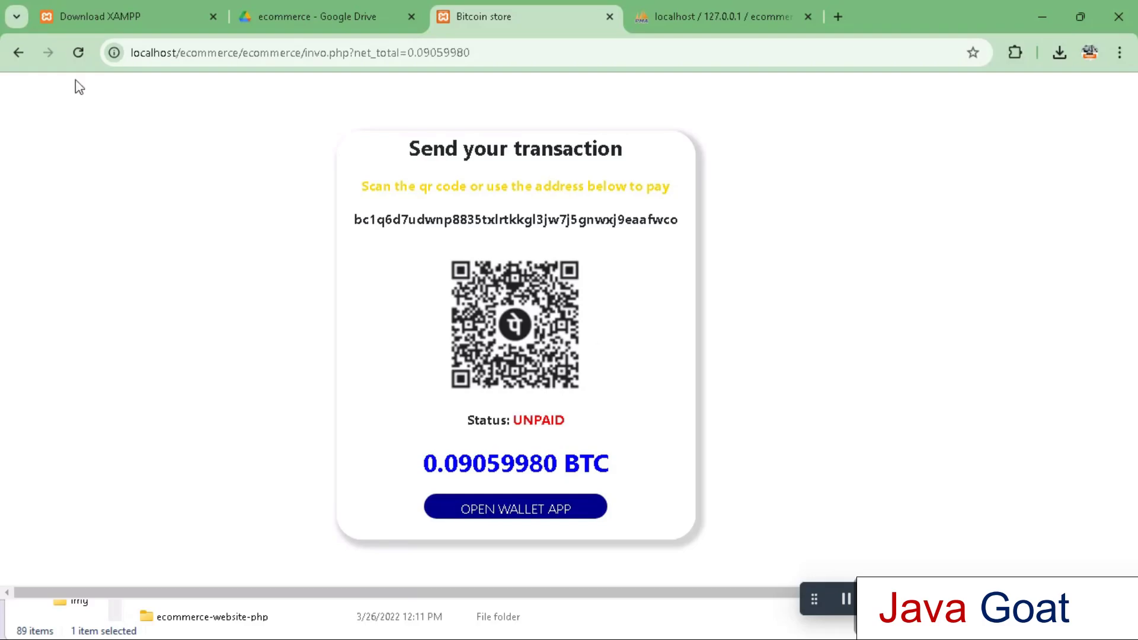
left_click(20, 53)
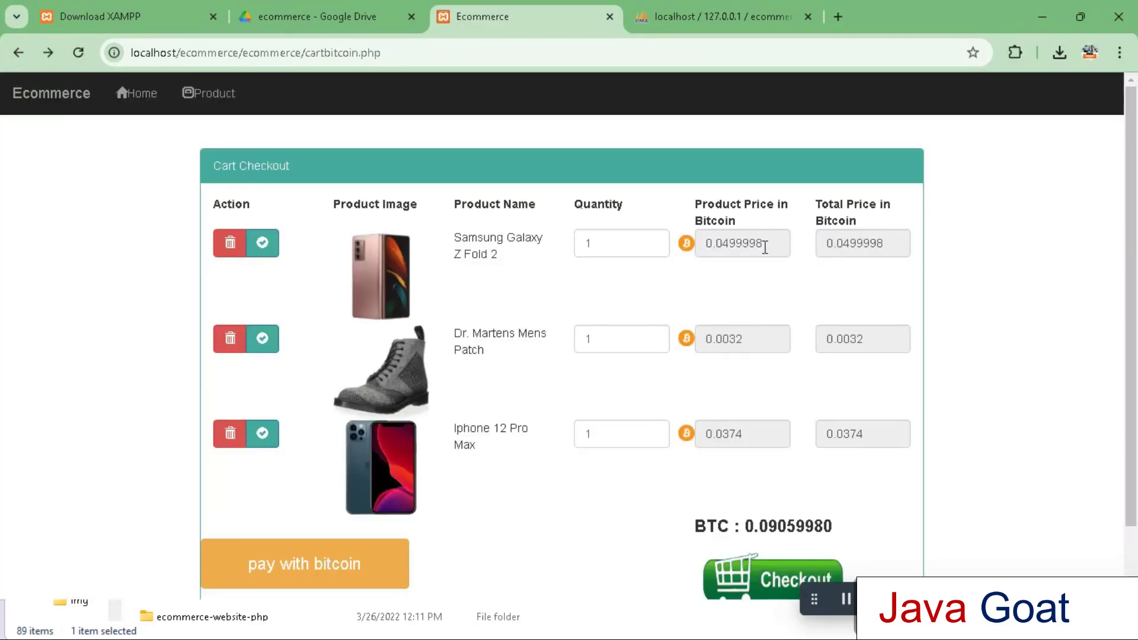
Check out the cart, confirming the order resubmission to reach the payment-success page
left_click(768, 576)
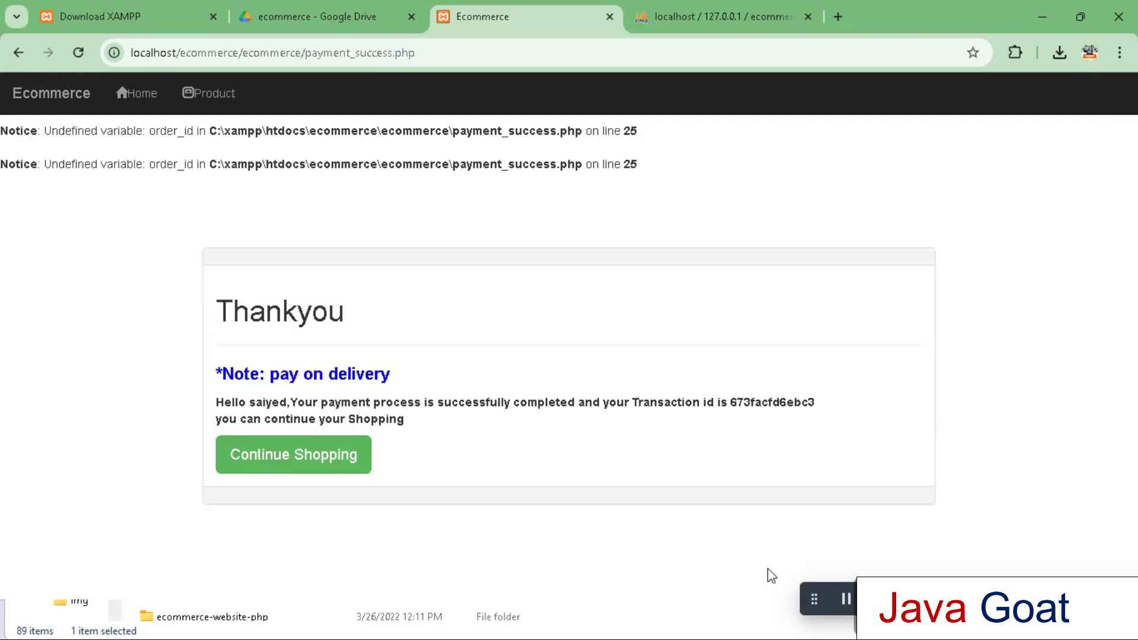
left_click(77, 54)
left_click(640, 185)
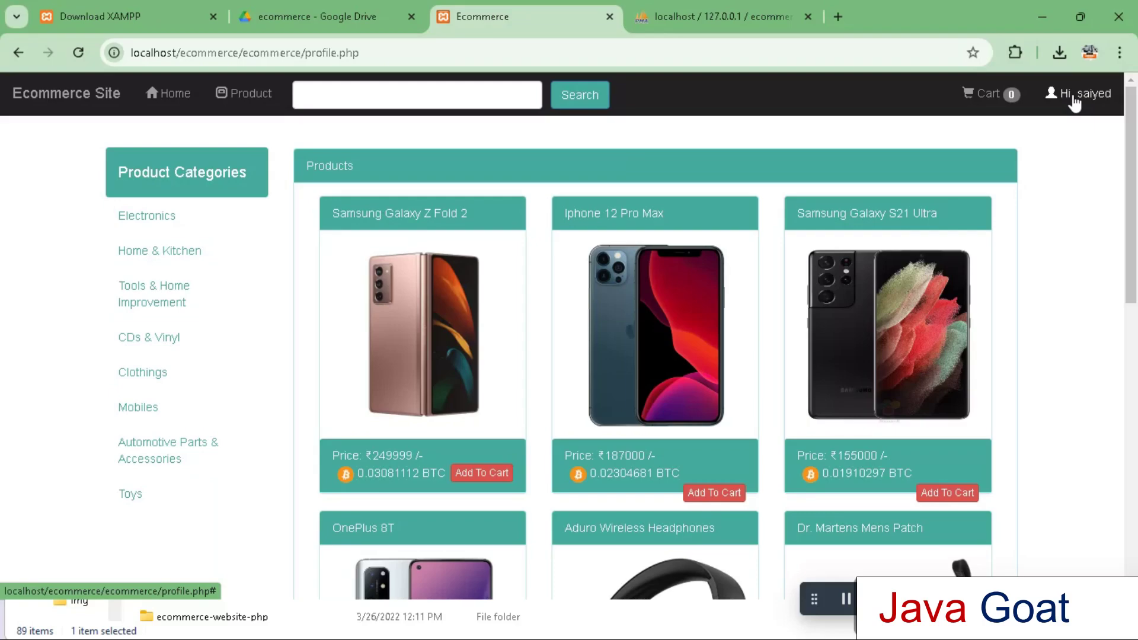
left_click_drag(1134, 169, 1135, 260)
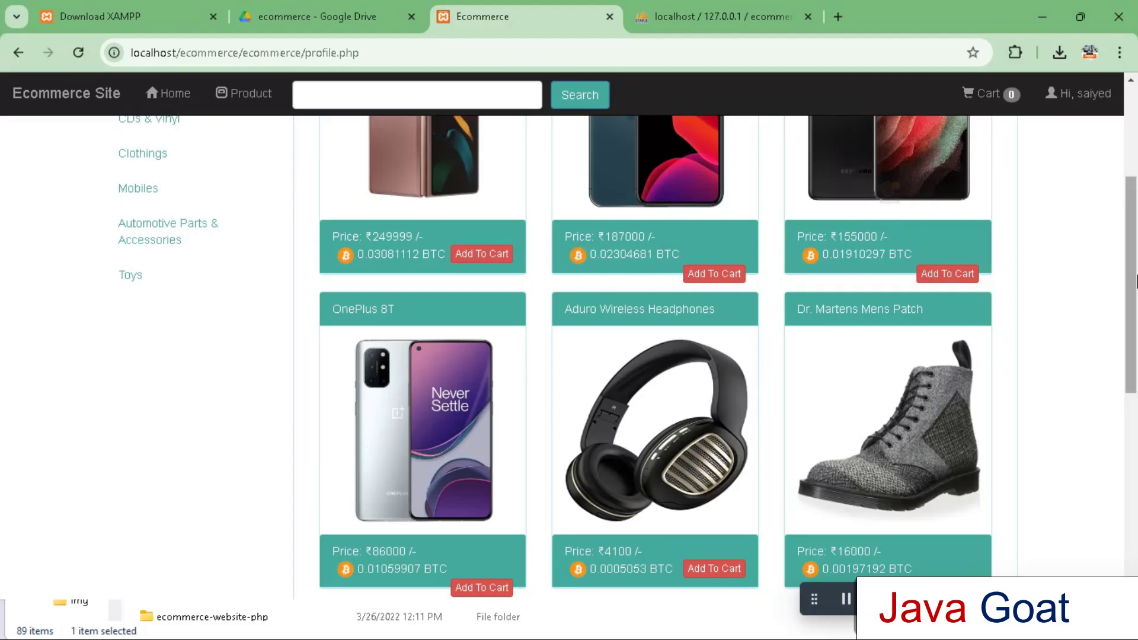
left_click_drag(1134, 279, 1134, 186)
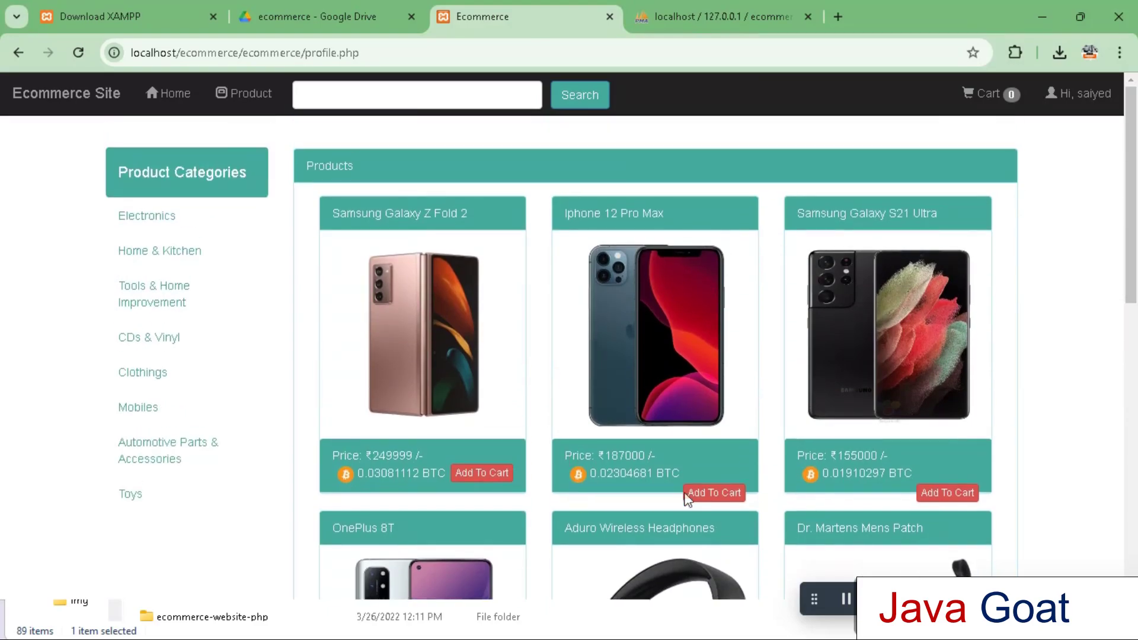
mouse_move(1128, 173)
left_mouse_down()
mouse_move(1133, 237)
mouse_move(1136, 166)
left_mouse_up()
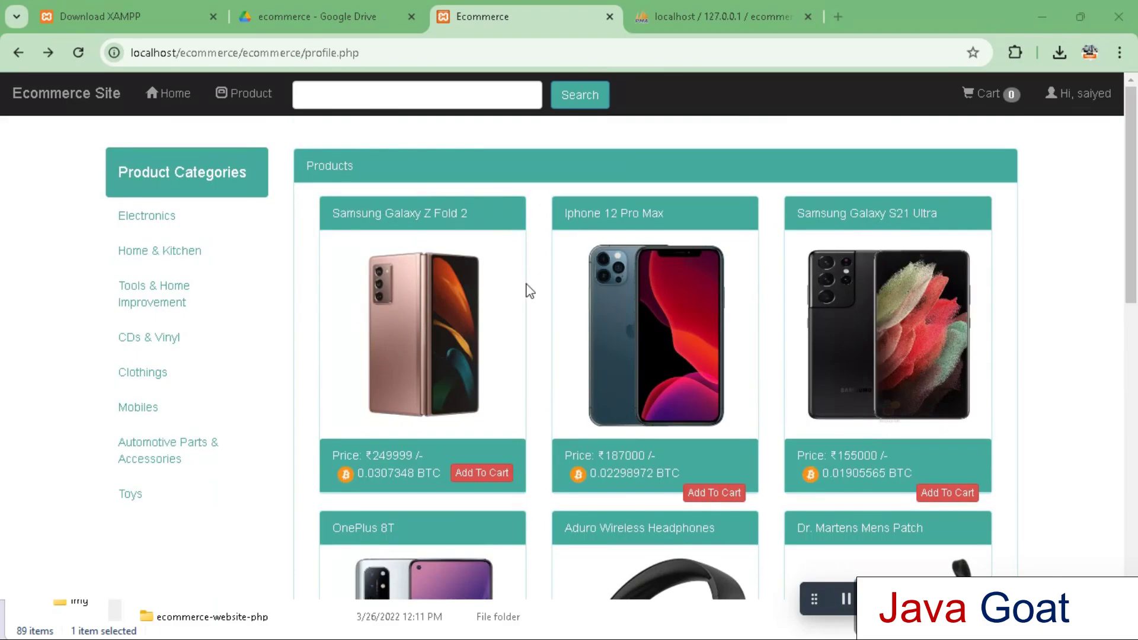
left_click(390, 53)
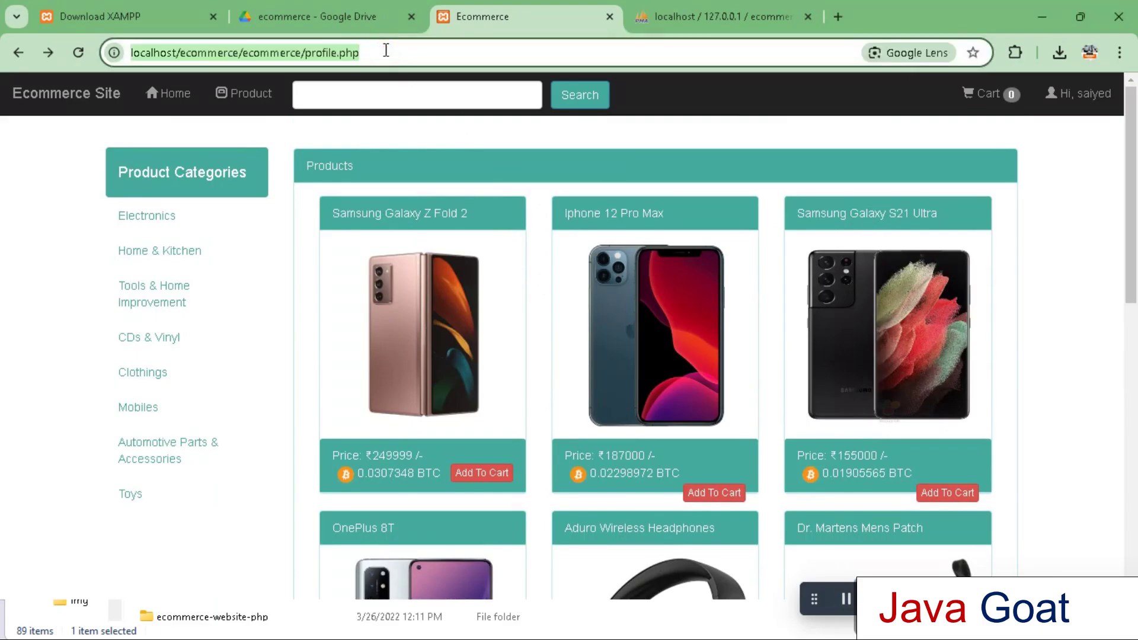
type("http://localhost/ecommerce/ecommerce/admin/index.php")
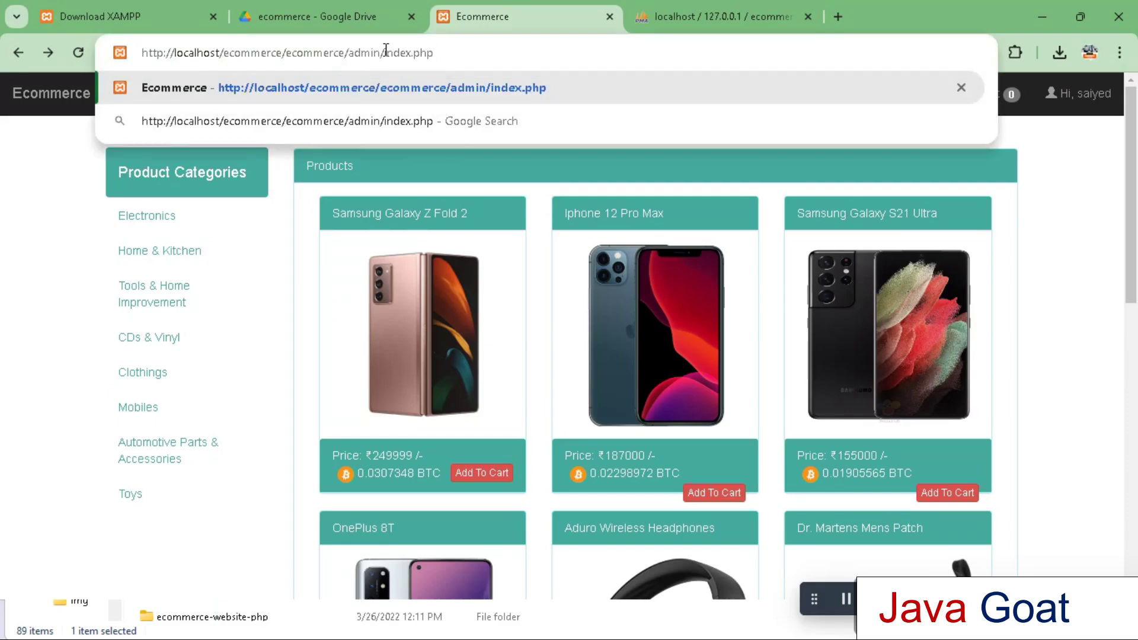
key("Return")
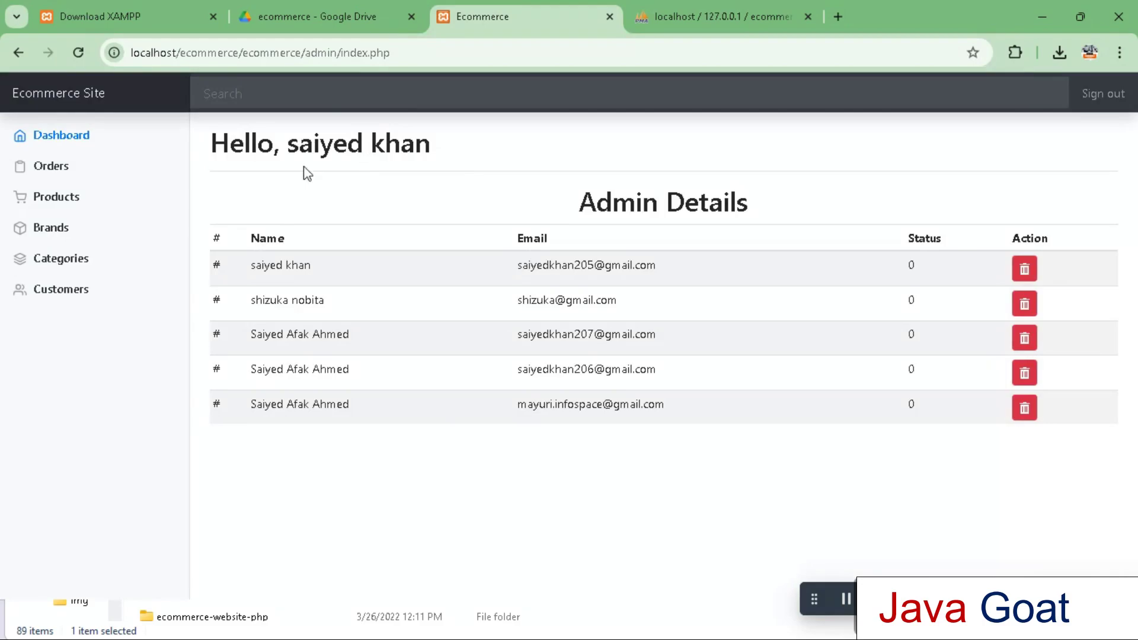
left_click(72, 203)
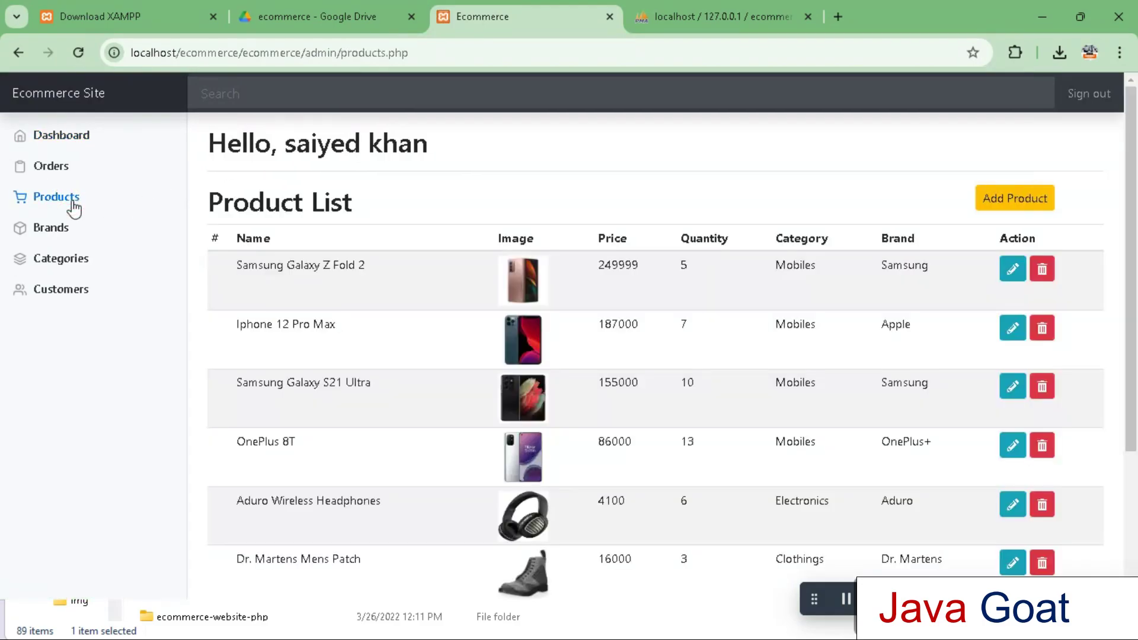
left_click(57, 236)
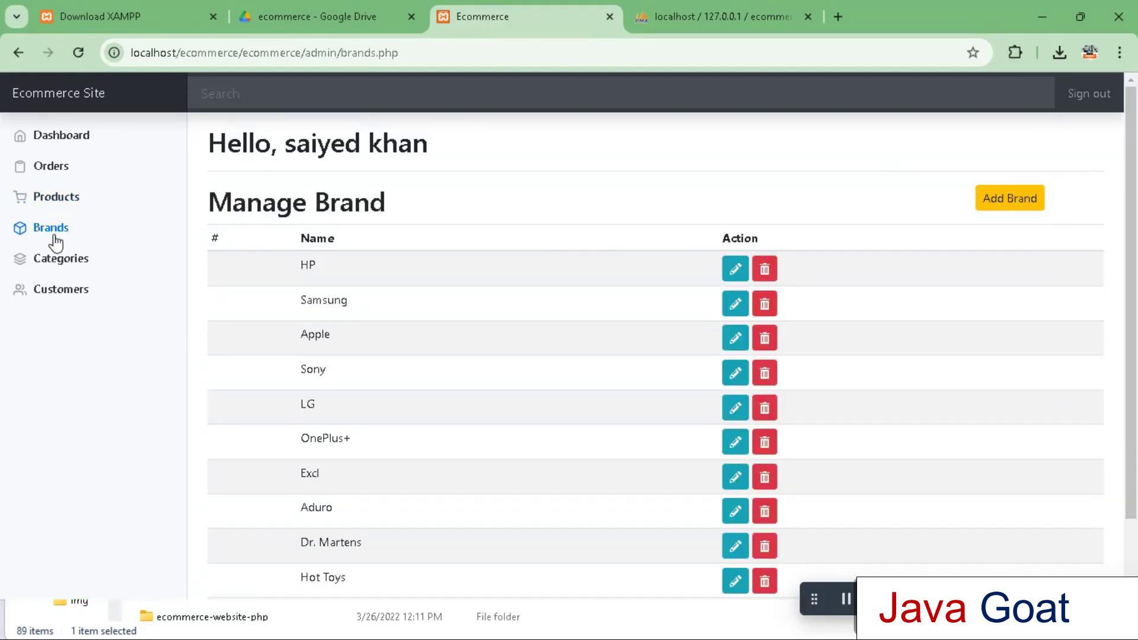
left_click(57, 265)
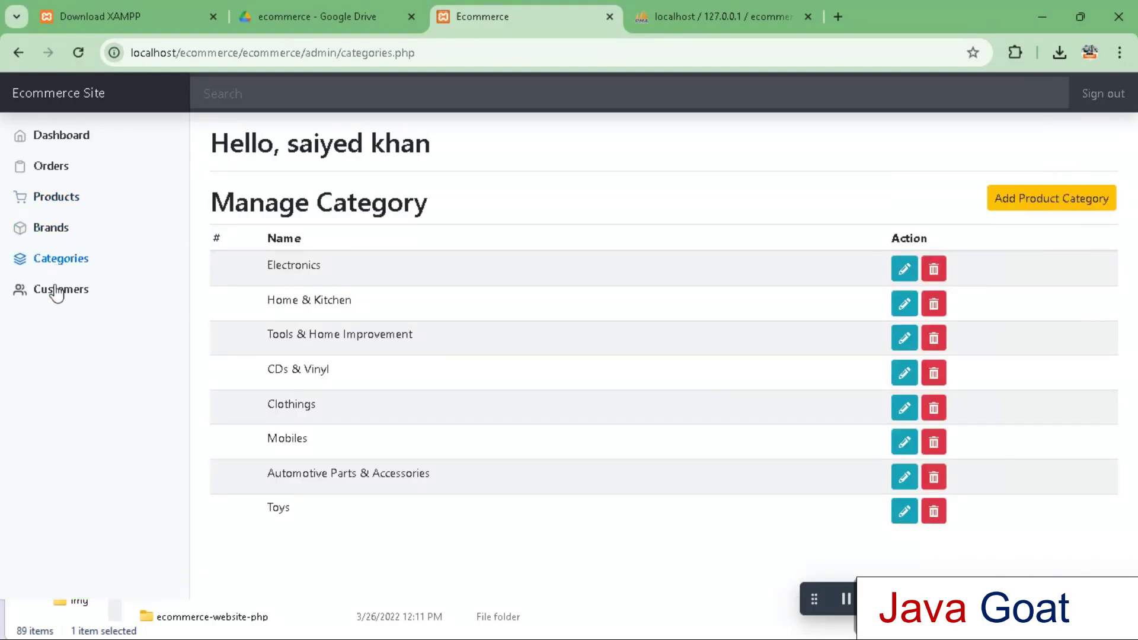
left_click(54, 294)
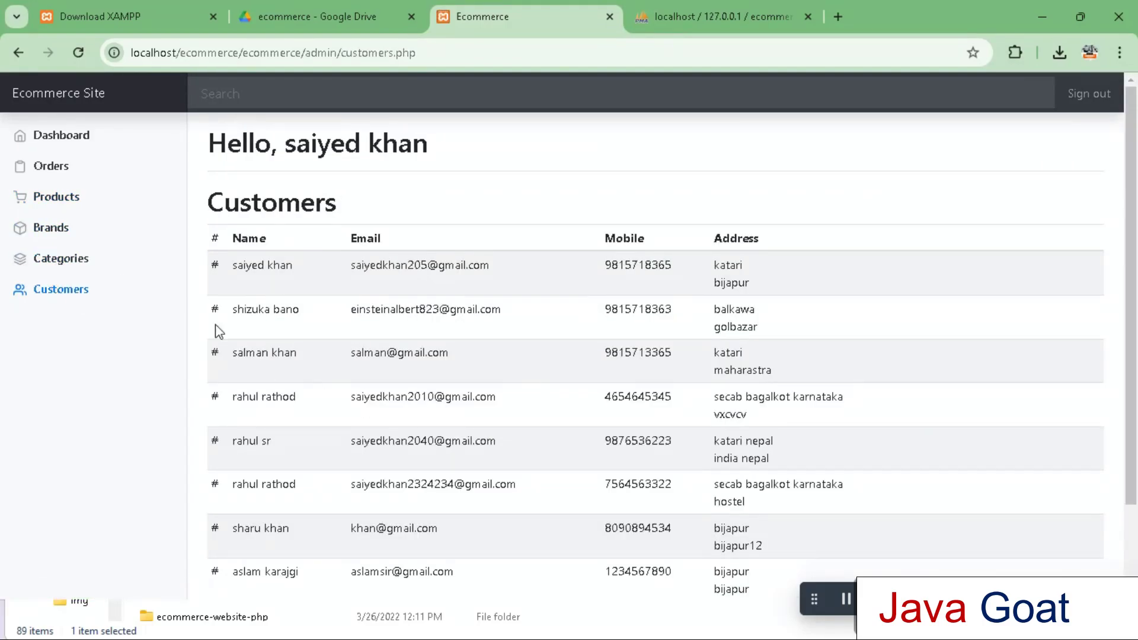
left_click(69, 138)
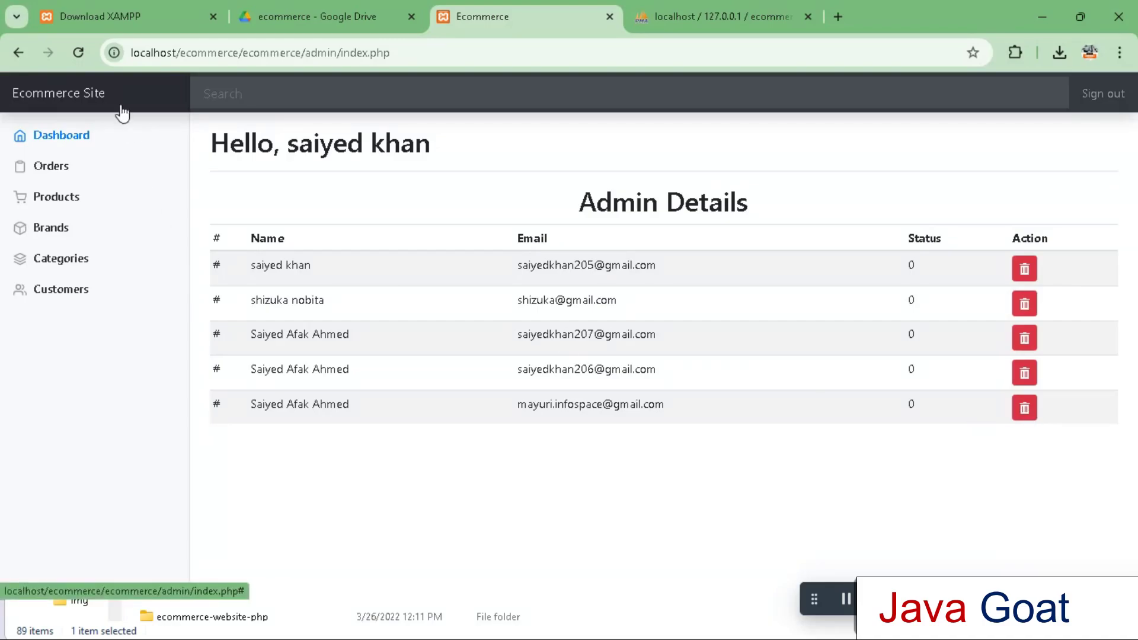
left_click(21, 53)
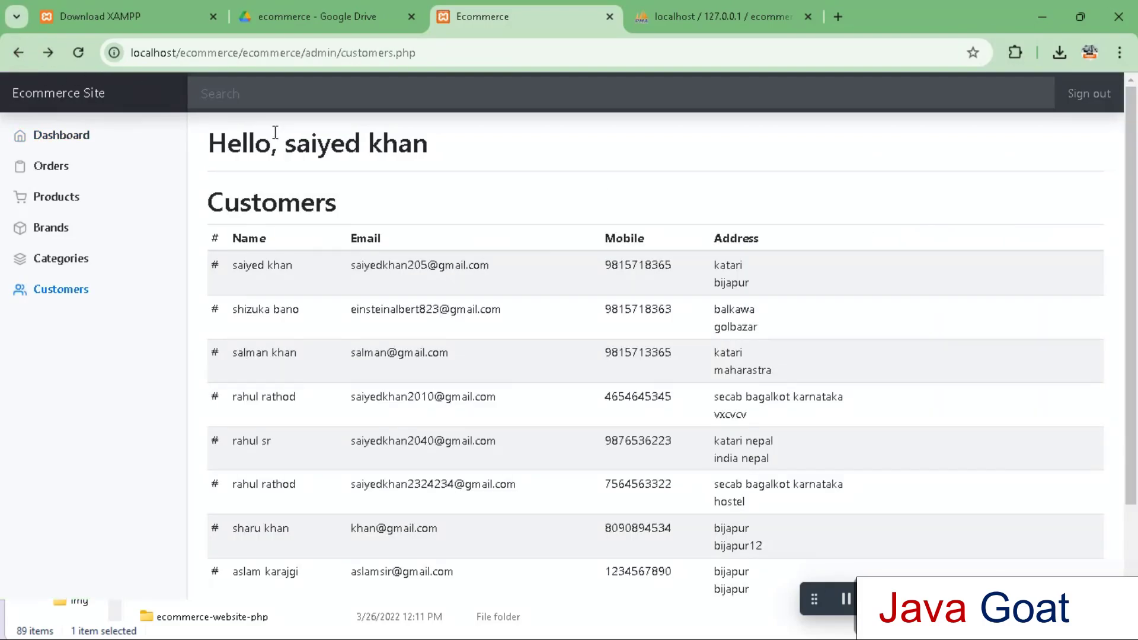
left_click(19, 54)
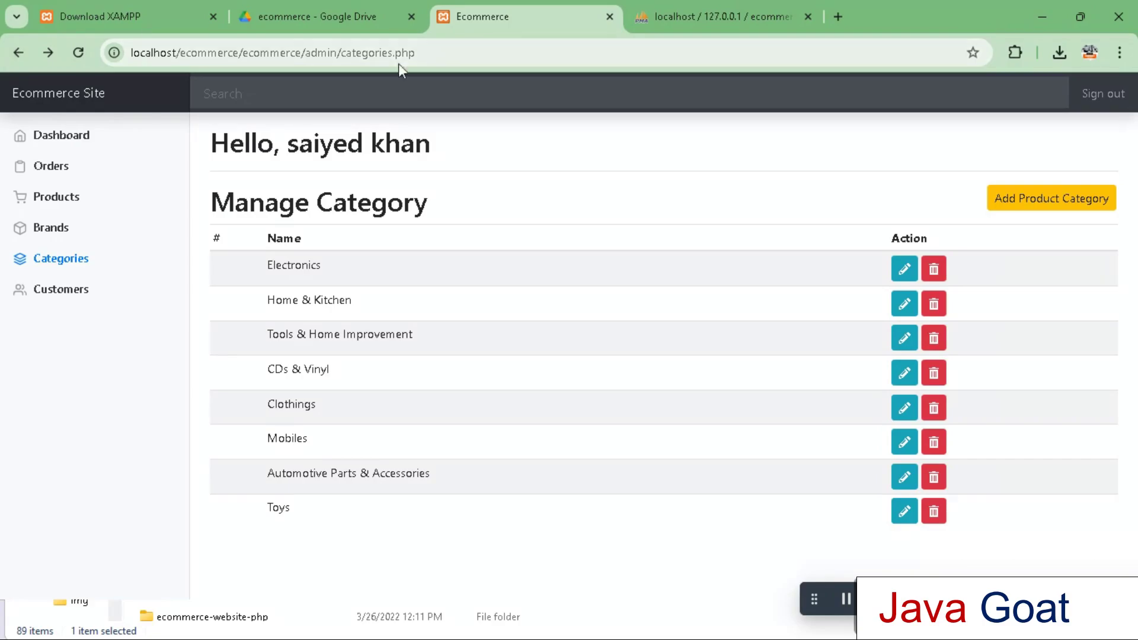
left_click_drag(457, 50, 304, 53)
key("BackSpace")
type("profile.php")
key("Return")
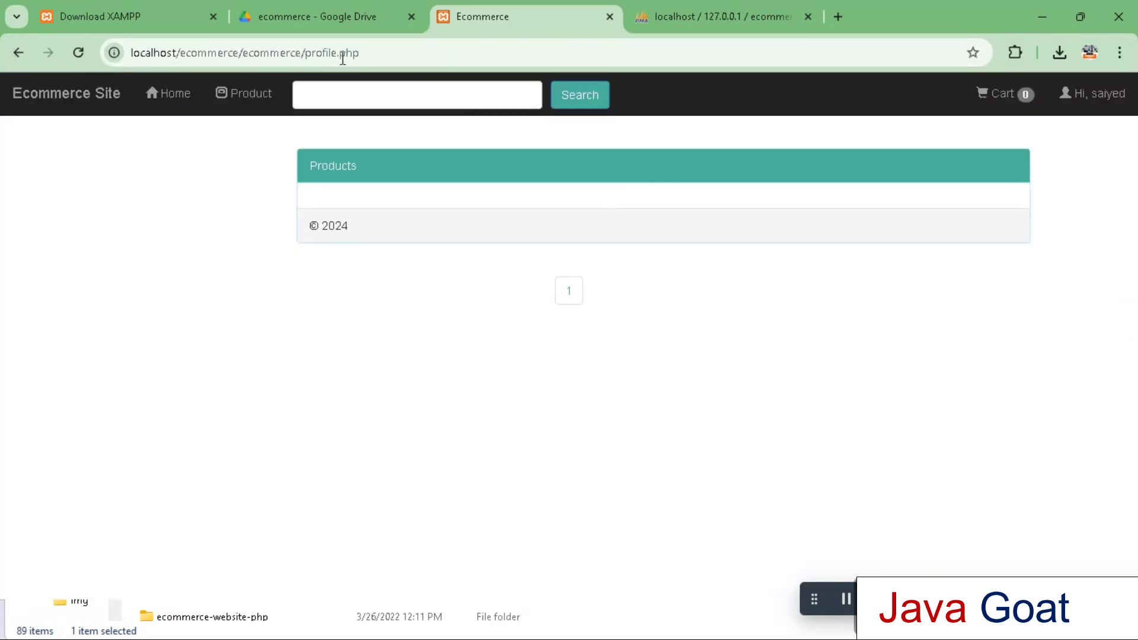